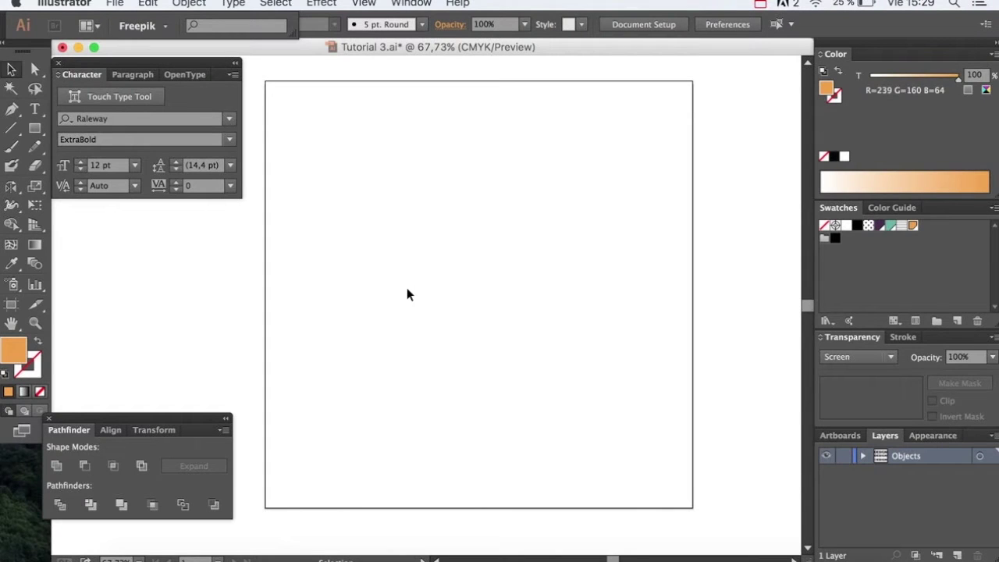
# - Add the text DESIGN in Raleway ExtraBold, 12 pt, to the blank artboard
pyautogui.press('t')
pyautogui.click(389, 262)
pyautogui.write('DESIGN')
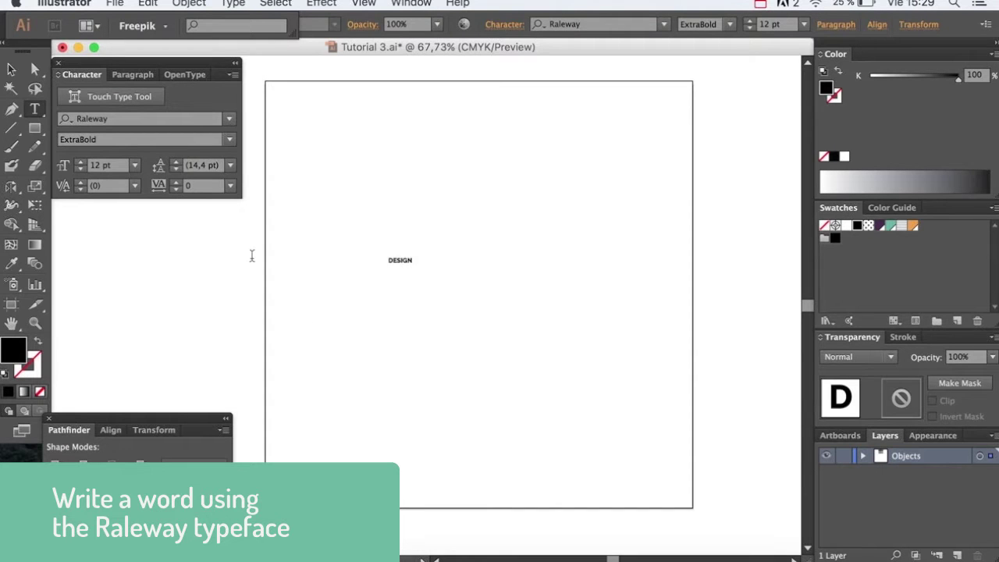
pyautogui.click(11, 70)
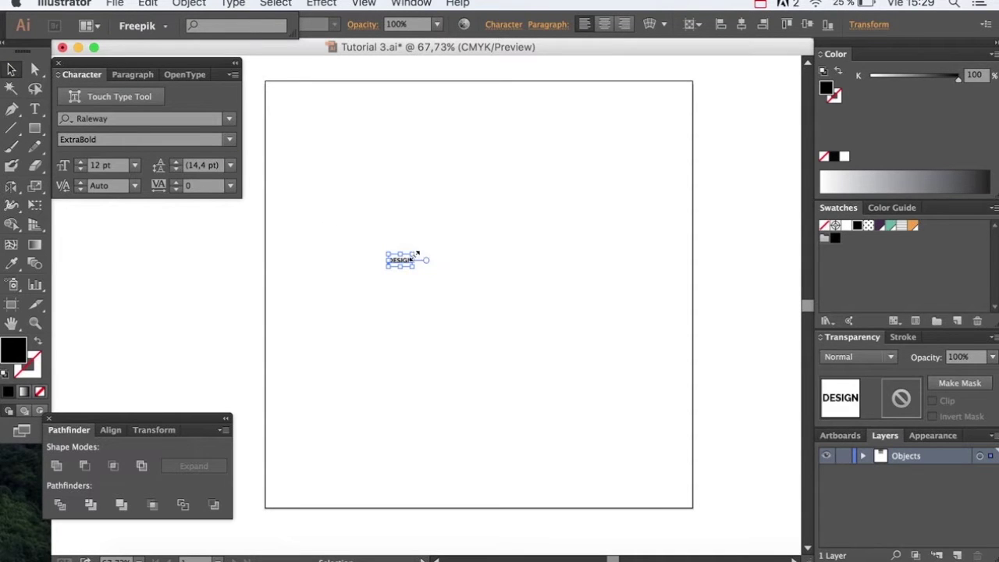
# - Scale DESIGN up to about 164.74 pt and move it toward the artboard centre
pyautogui.moveTo(417, 254); pyautogui.dragTo(667, 149)
pyautogui.moveTo(565, 245); pyautogui.dragTo(521, 328)
pyautogui.moveTo(567, 263); pyautogui.dragTo(667, 188)
pyautogui.moveTo(620, 266); pyautogui.dragTo(587, 259)
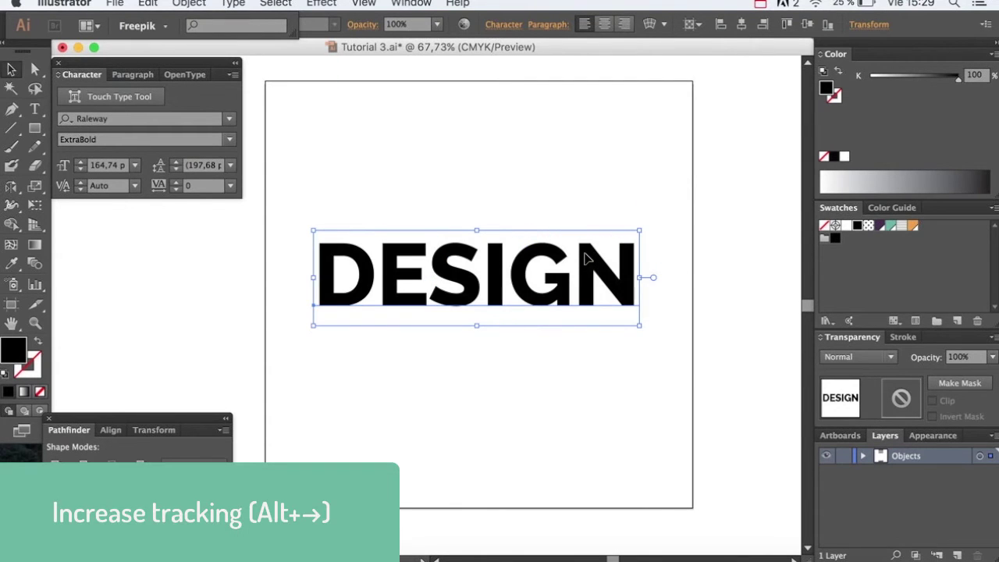
# - Raise the tracking of DESIGN to 60 and nudge it to sit centred on the artboard
pyautogui.hotkey('alt', 'Right')
pyautogui.hotkey('alt', 'Right')
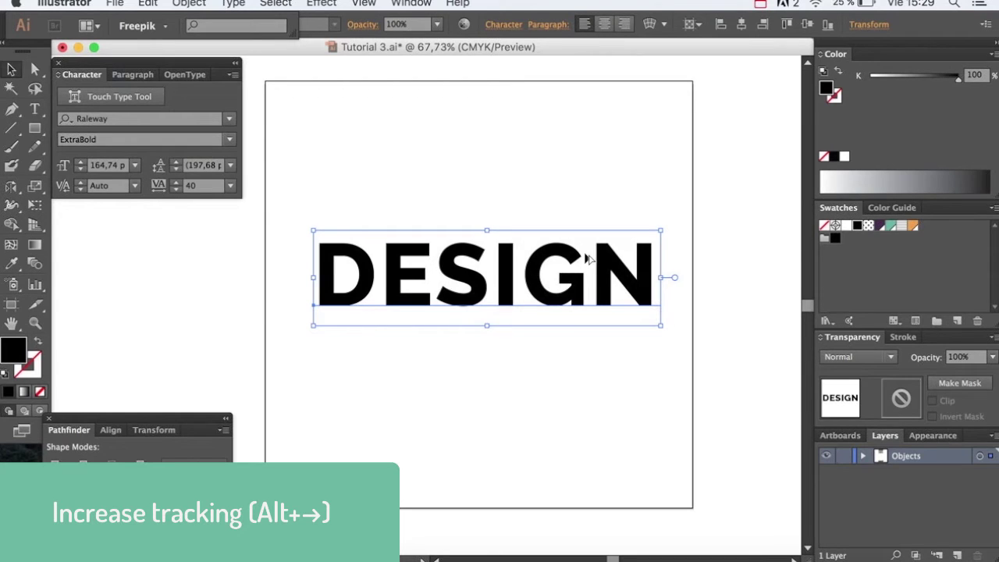
pyautogui.hotkey('alt', 'Right')
pyautogui.hotkey('ctrl', 'shift', 'a')
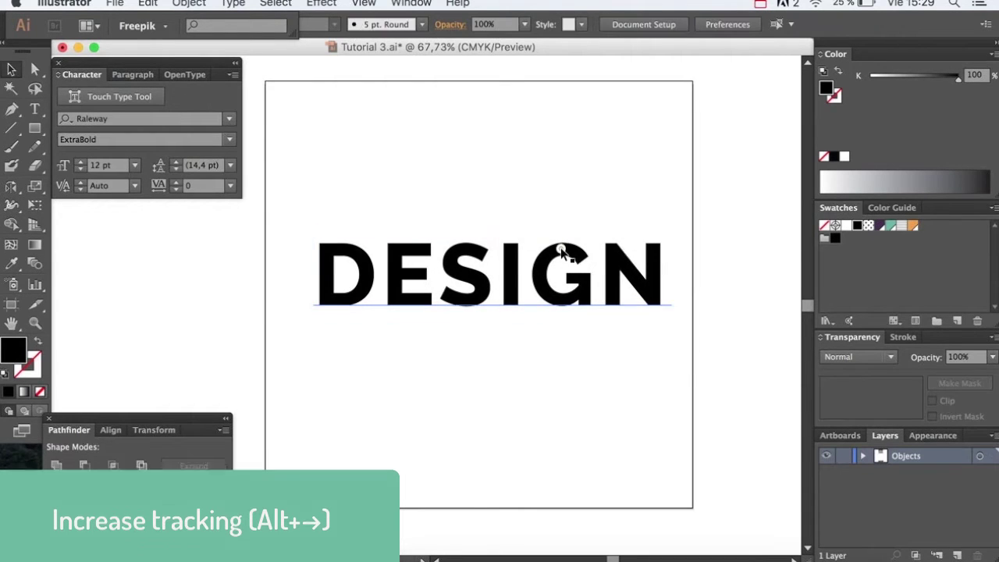
pyautogui.click(566, 258)
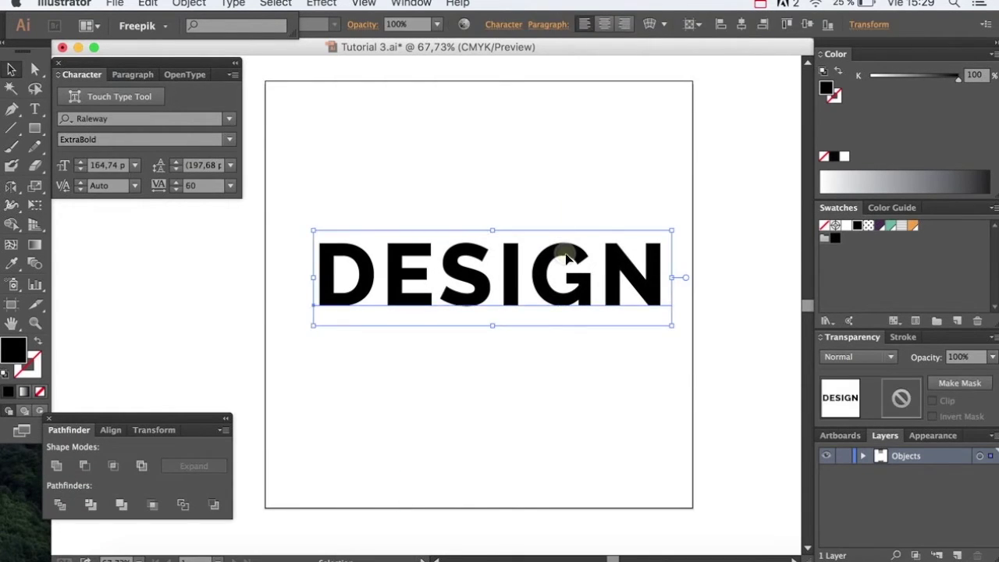
pyautogui.moveTo(562, 258); pyautogui.dragTo(557, 258)
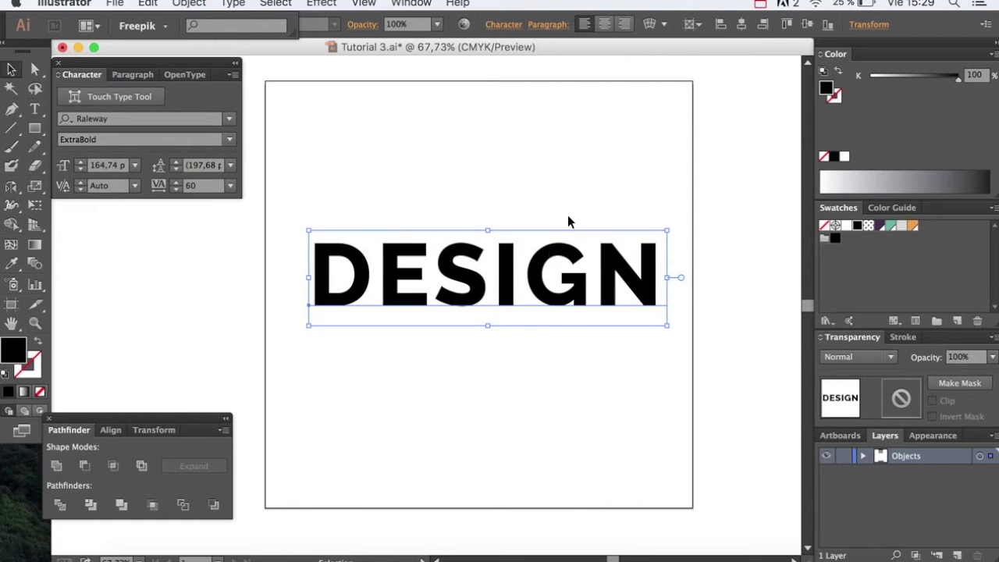
pyautogui.hotkey('ctrl', 'shift', 'b')
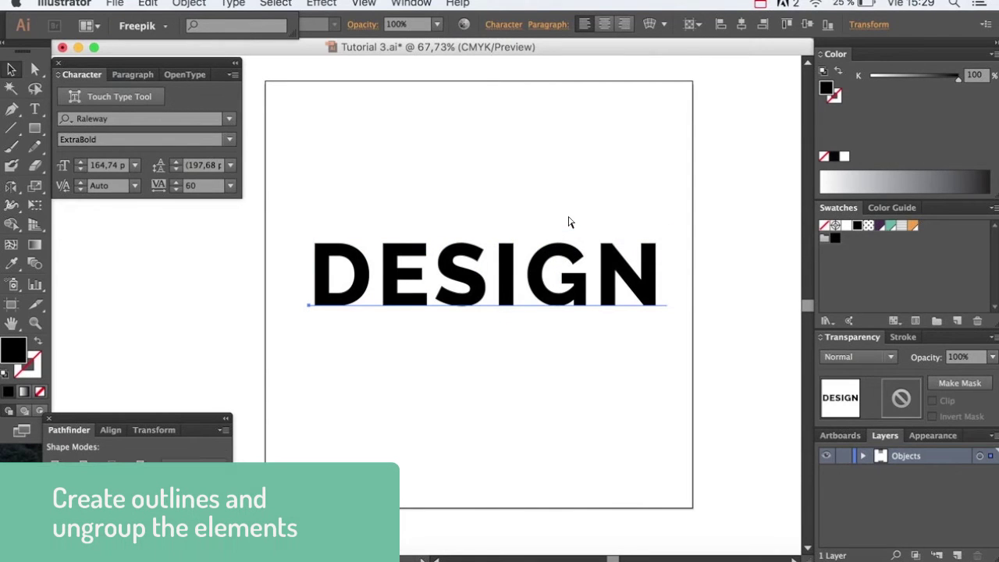
# - Convert DESIGN to outlines and ungroup it into separate letter shapes
pyautogui.hotkey('ctrl', 'shift', 'o')
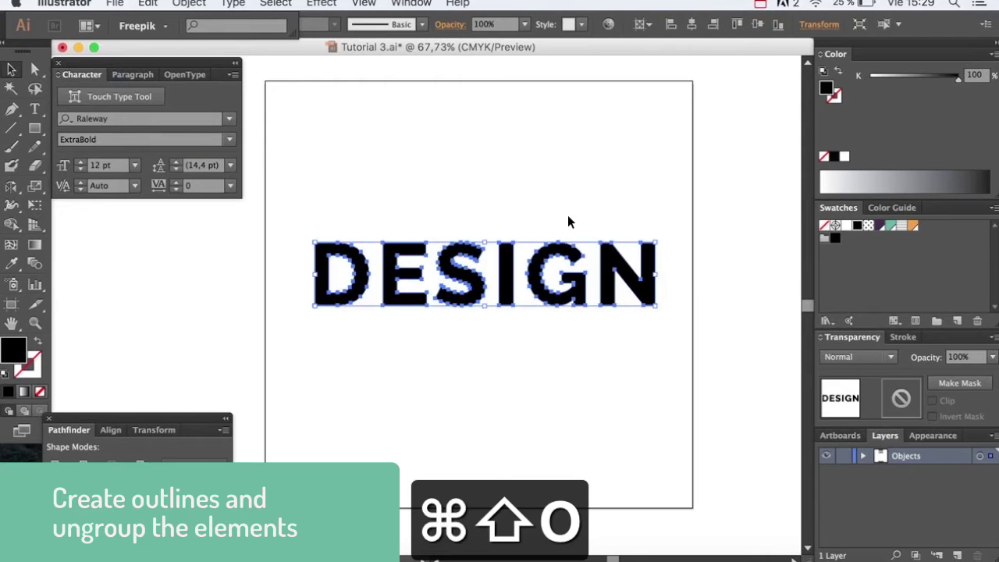
pyautogui.click(569, 229)
pyautogui.click(556, 252)
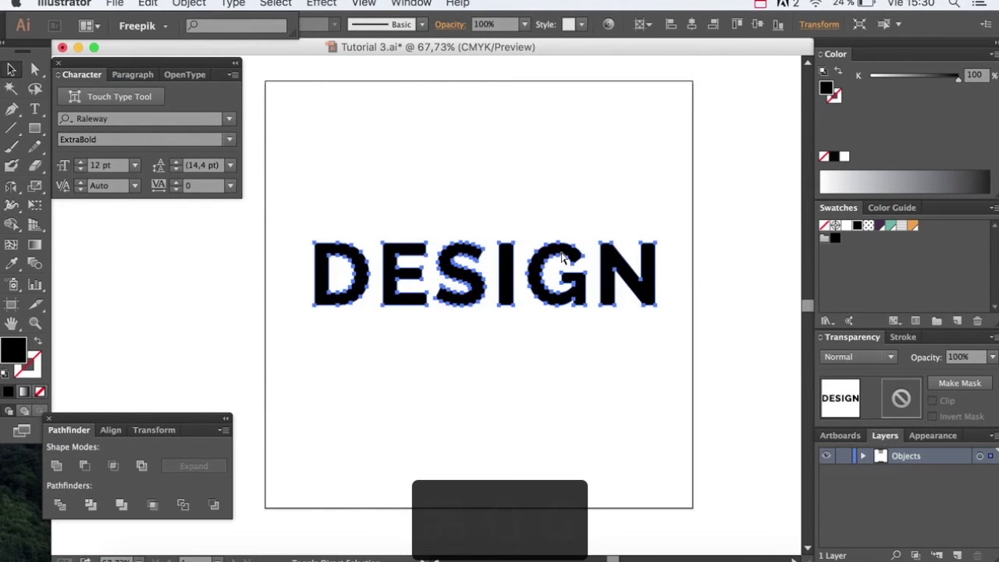
pyautogui.hotkey('ctrl', 'shift', 'g')
pyautogui.click(514, 209)
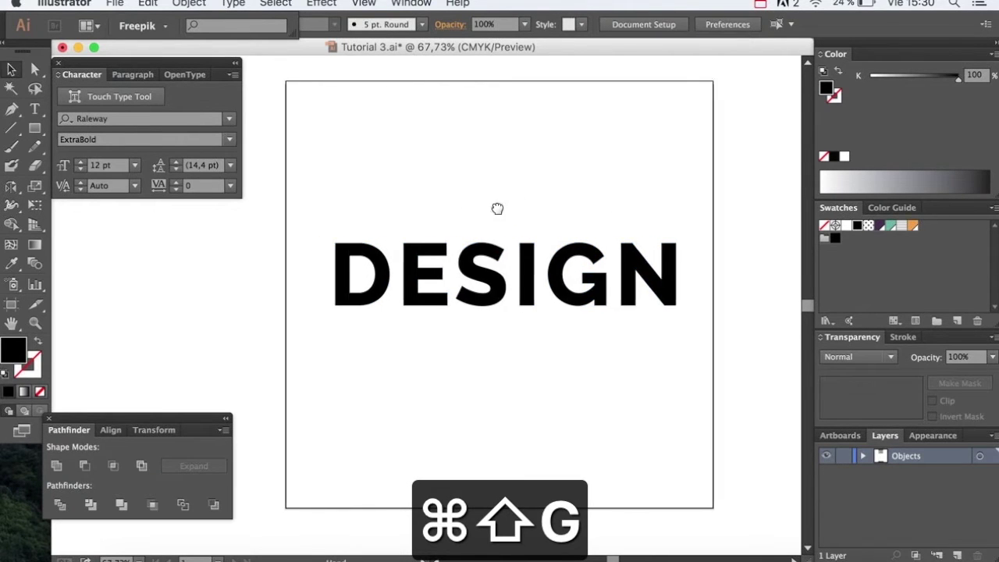
# - Zoom in on the letter D and select it
pyautogui.moveTo(329, 196); pyautogui.dragTo(452, 338)
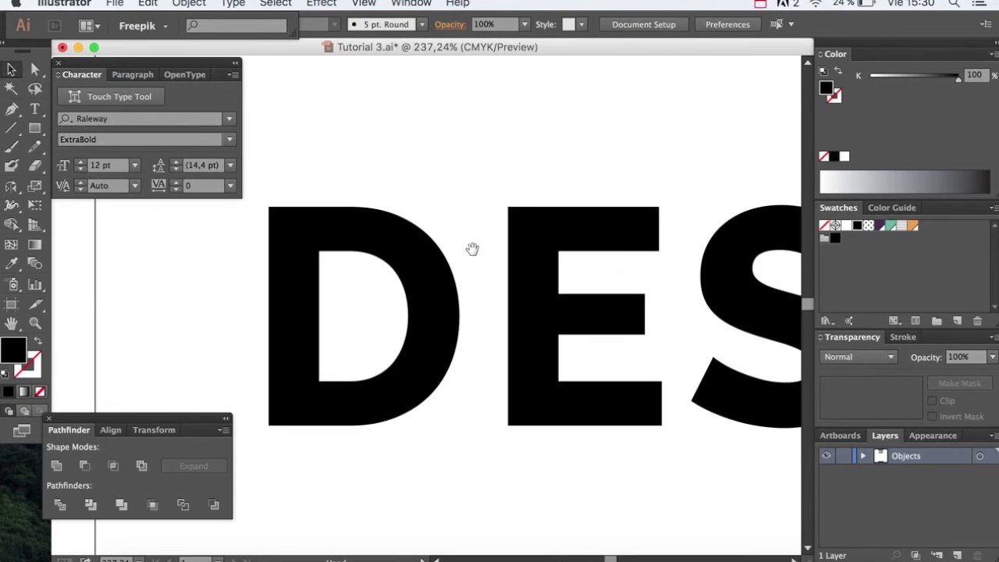
pyautogui.hscroll(-3, 471, 249)
pyautogui.click(483, 216)
# - Paste a front copy of the D and erase everything right of its stem
pyautogui.press('super+c')
pyautogui.press('super+f')
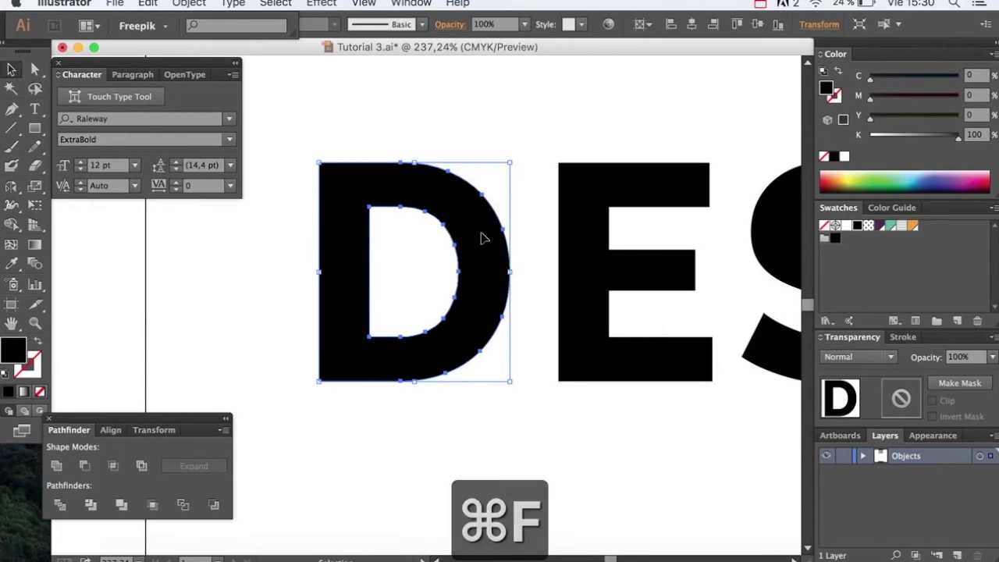
pyautogui.hotkey('shift', 'e')
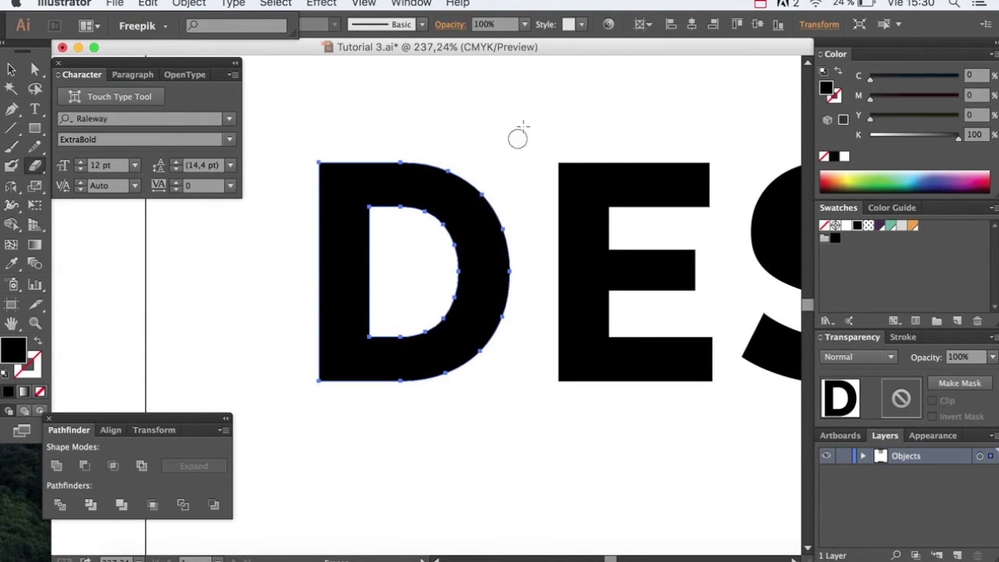
pyautogui.moveTo(493, 253); pyautogui.dragTo(371, 439)
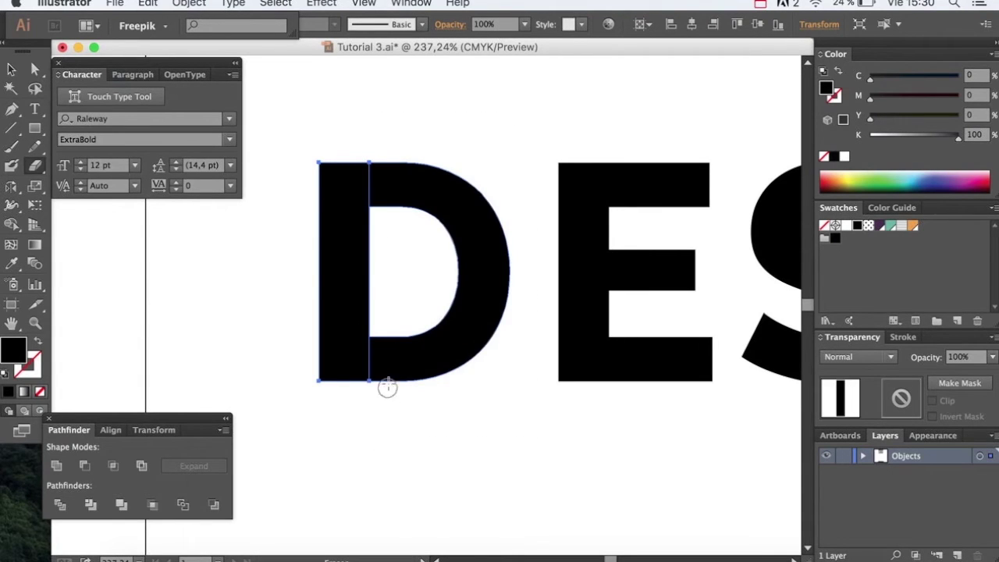
pyautogui.press('v')
pyautogui.click(403, 405)
# - Paste a second front copy of the D, erase its right portion, and switch to Outline view
pyautogui.click(403, 375)
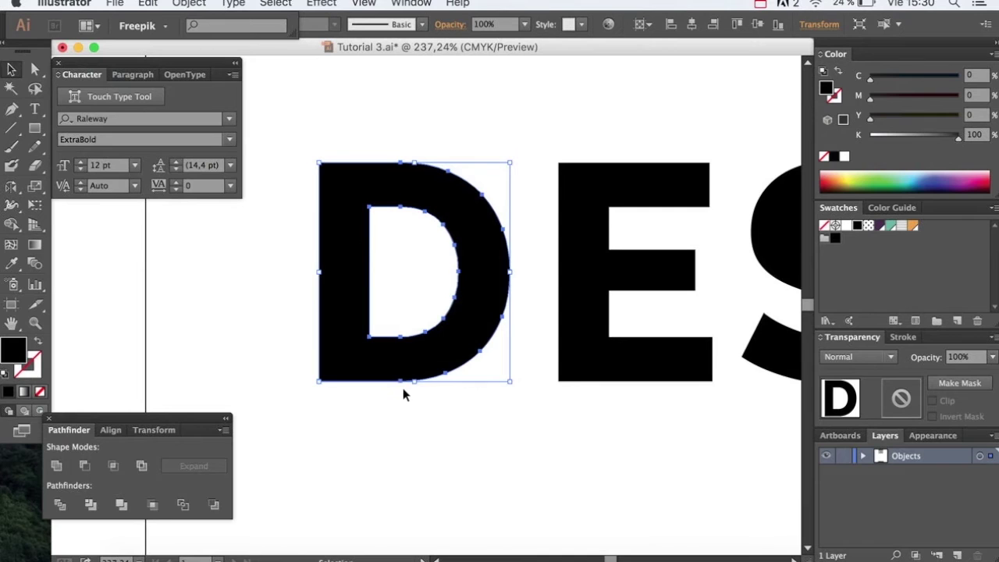
pyautogui.press('super+f')
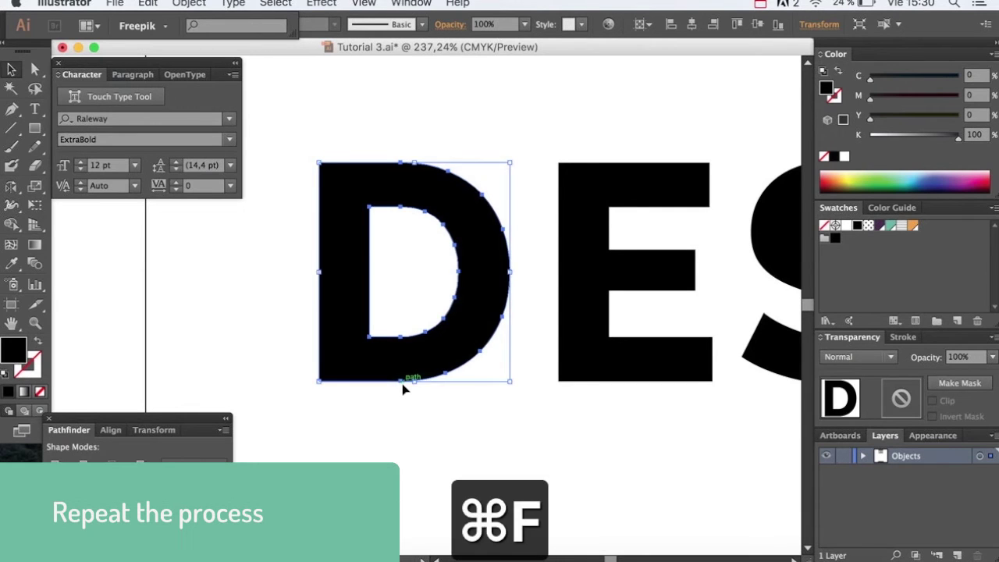
pyautogui.moveTo(542, 112); pyautogui.dragTo(411, 444)
pyautogui.click(426, 424)
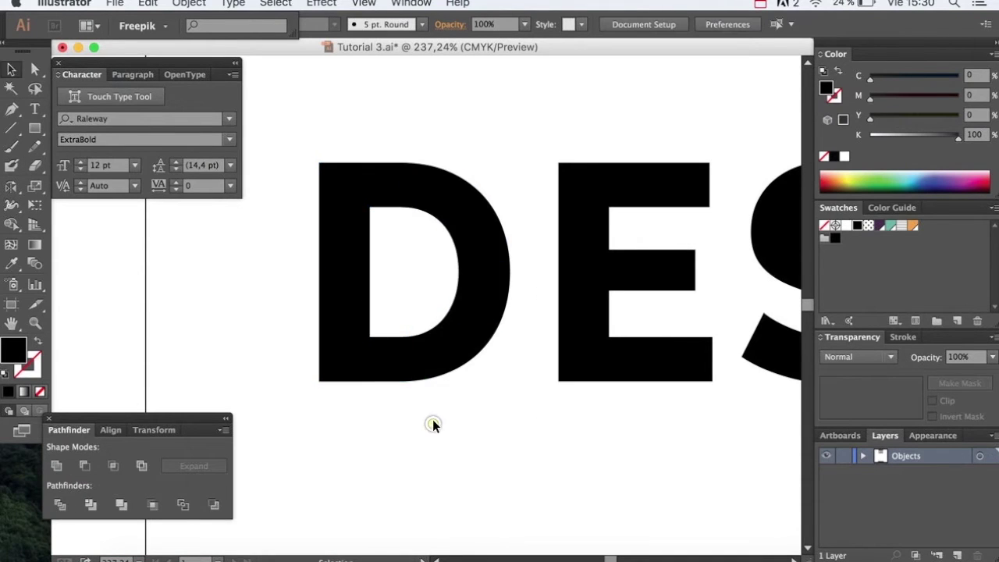
pyautogui.press('super+y')
pyautogui.press('super+y')
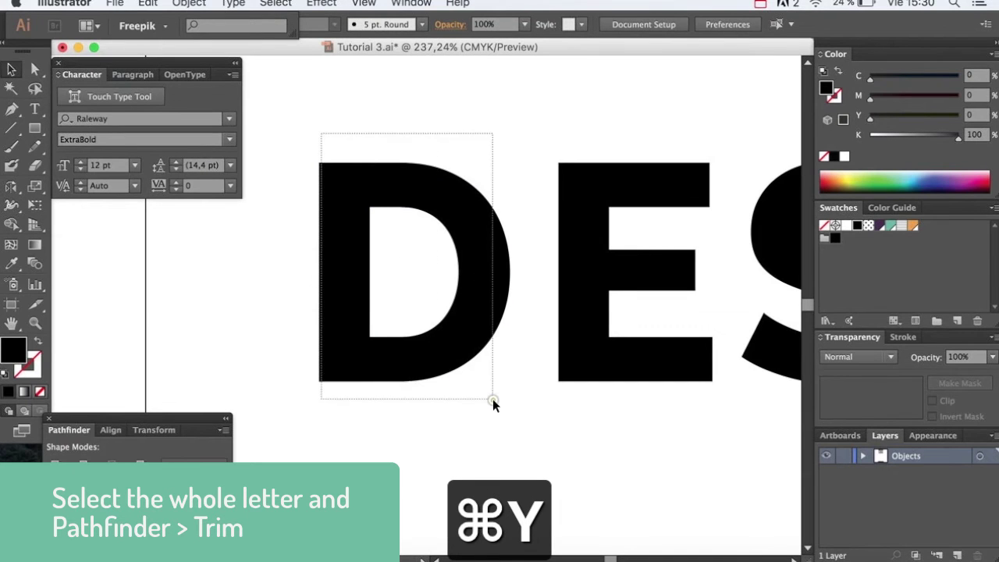
# - Apply Pathfinder Trim to the stacked D shapes, splitting it into stem, middle strip and bowl
pyautogui.moveTo(492, 399); pyautogui.dragTo(490, 400)
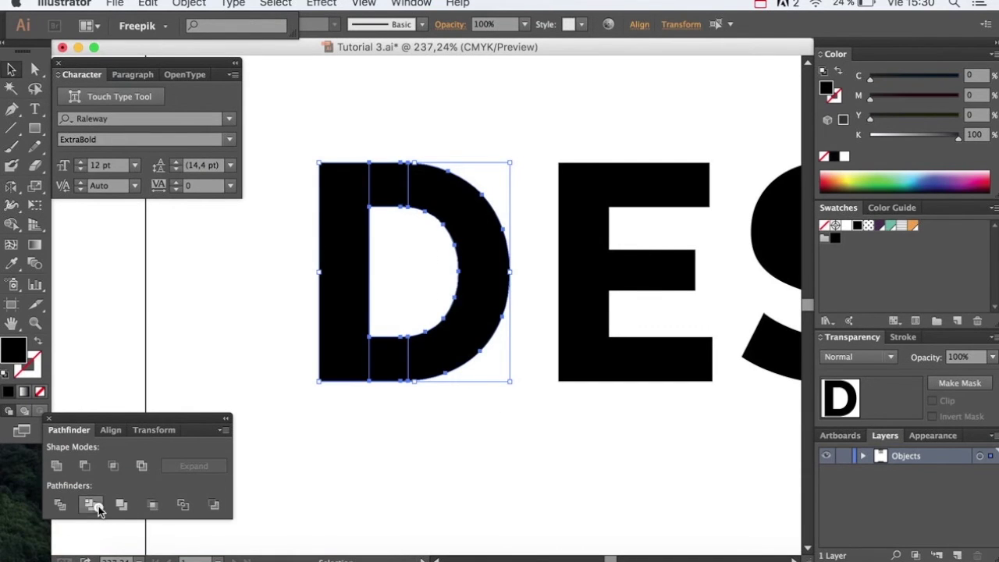
pyautogui.click(99, 506)
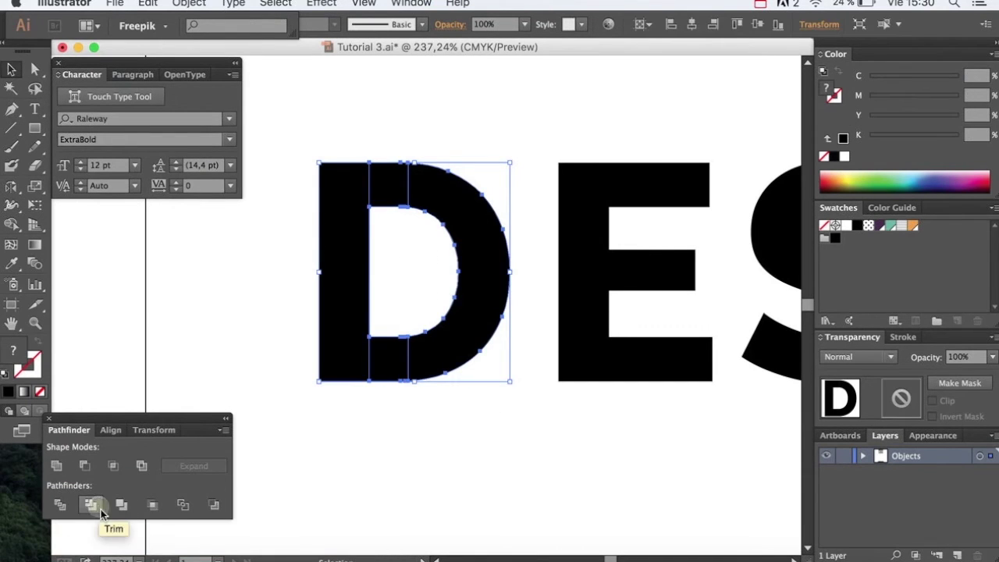
pyautogui.click(408, 409)
pyautogui.moveTo(401, 410); pyautogui.dragTo(383, 428)
pyautogui.click(335, 374)
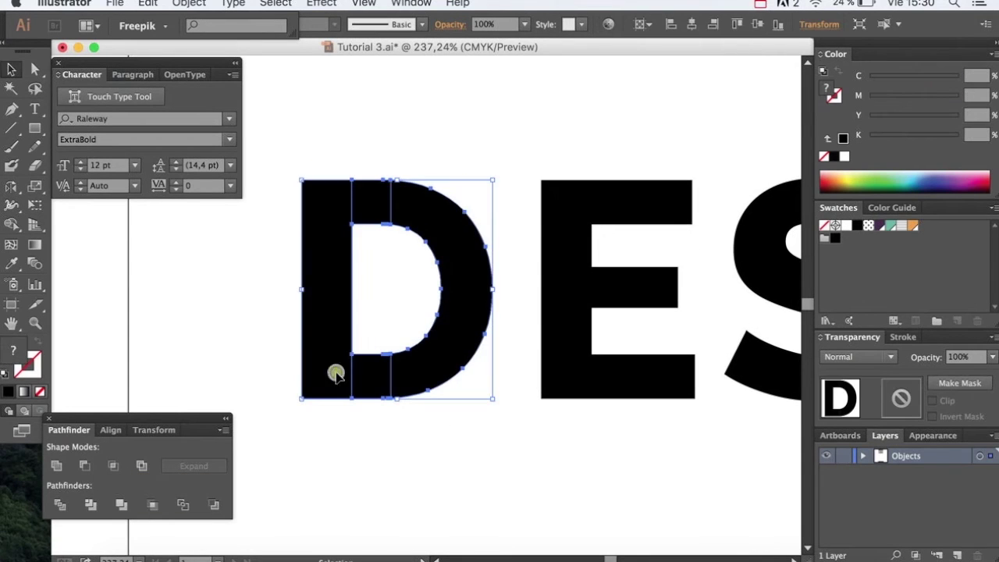
# - Ungroup the D's pieces and colour the stem orange, middle strips teal, bowl purple
pyautogui.press('super+shift+g')
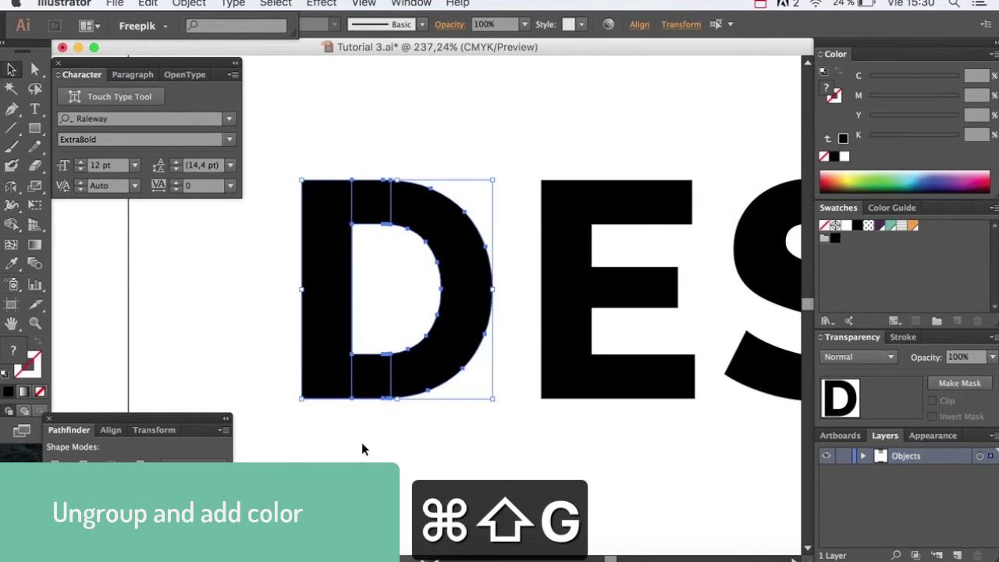
pyautogui.click(361, 449)
pyautogui.click(331, 354)
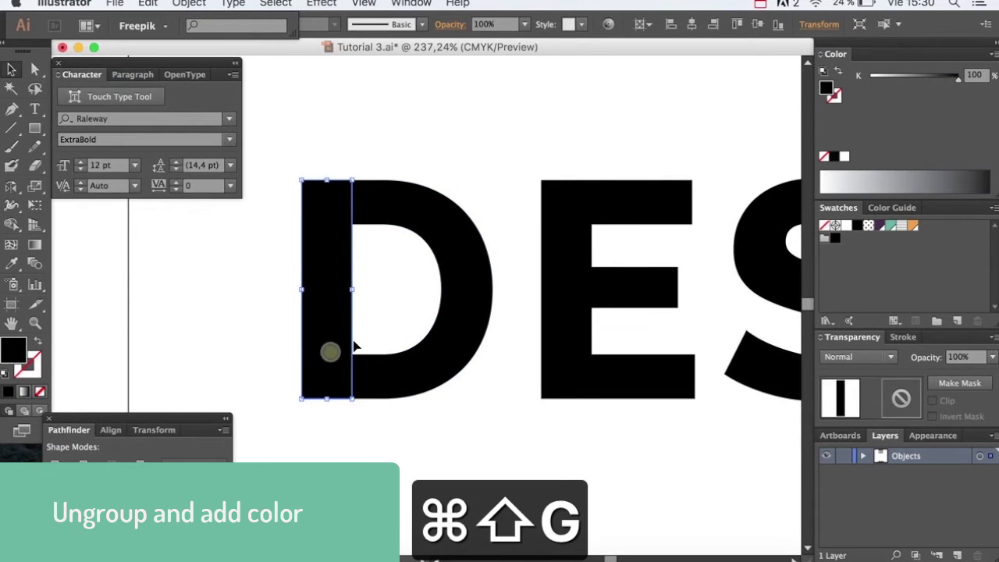
pyautogui.click(913, 225)
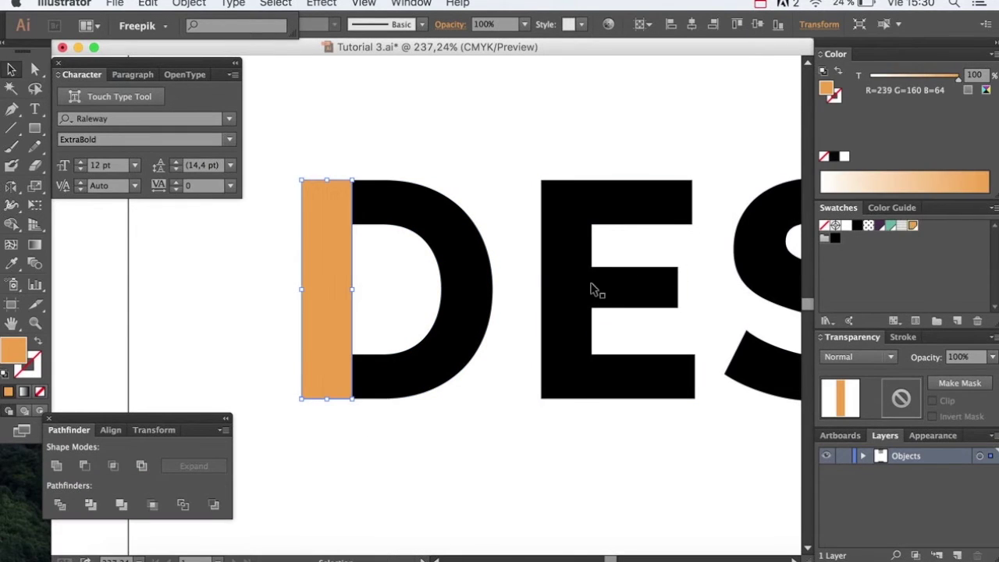
pyautogui.click(363, 385)
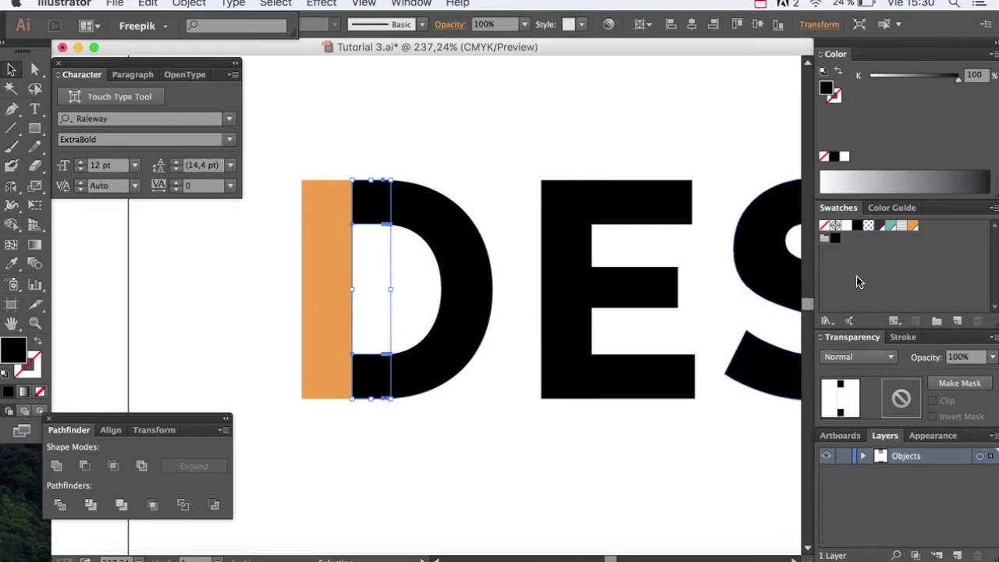
pyautogui.click(891, 226)
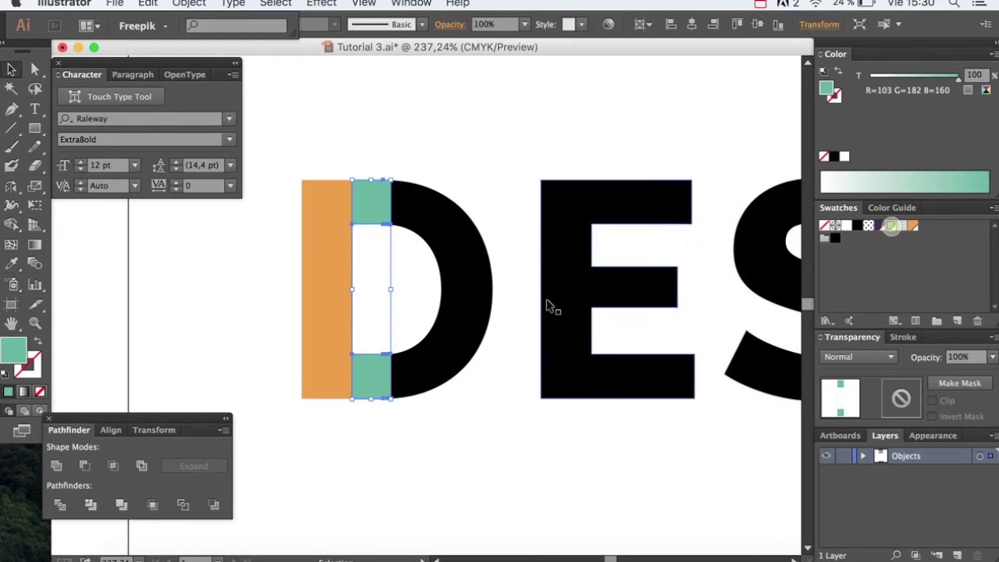
pyautogui.click(465, 318)
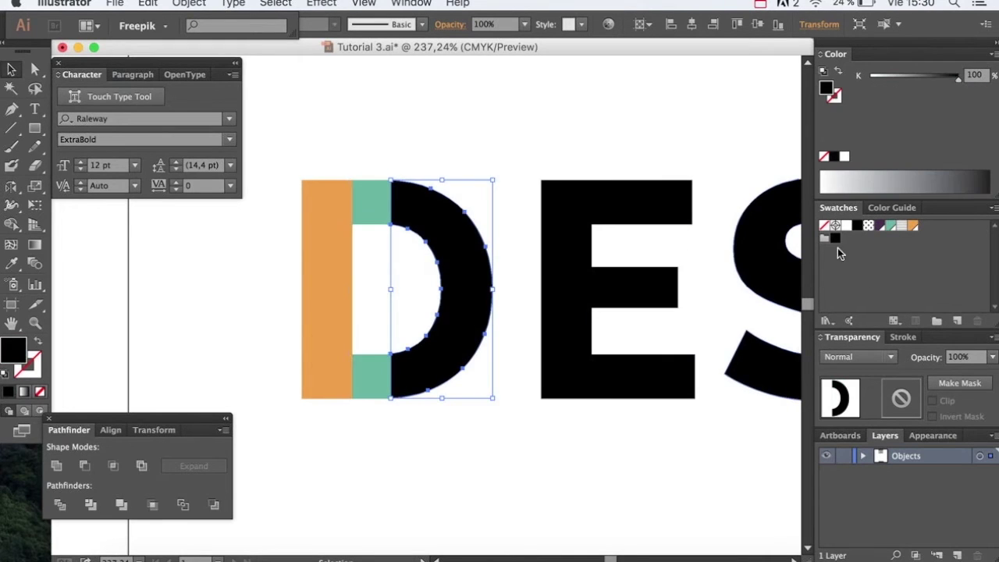
pyautogui.click(880, 227)
pyautogui.click(542, 148)
pyautogui.moveTo(516, 154); pyautogui.dragTo(491, 186)
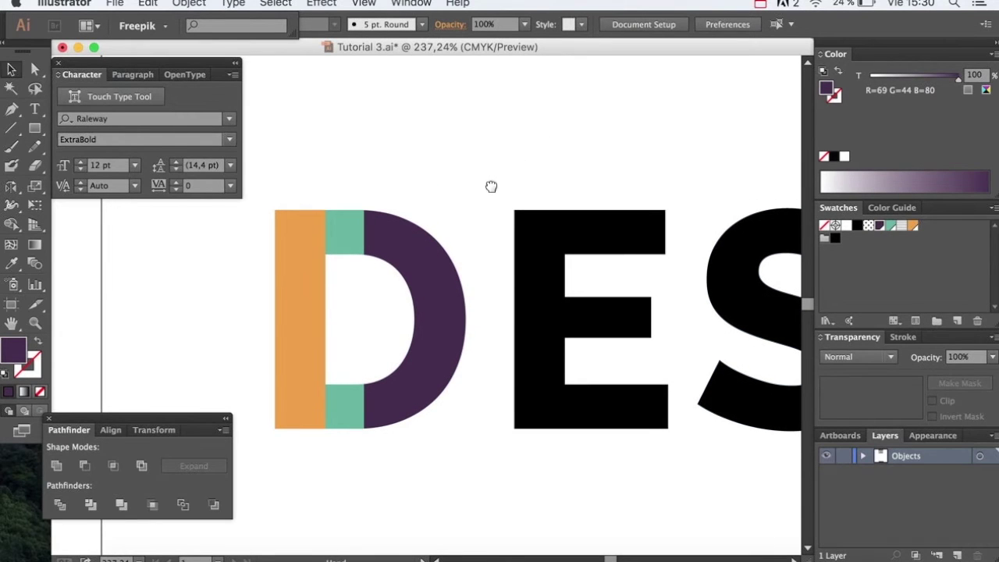
# - Paste a front copy of the D's orange stem and fill it with a Basic Graphics_Lines stripe pattern
pyautogui.click(317, 312)
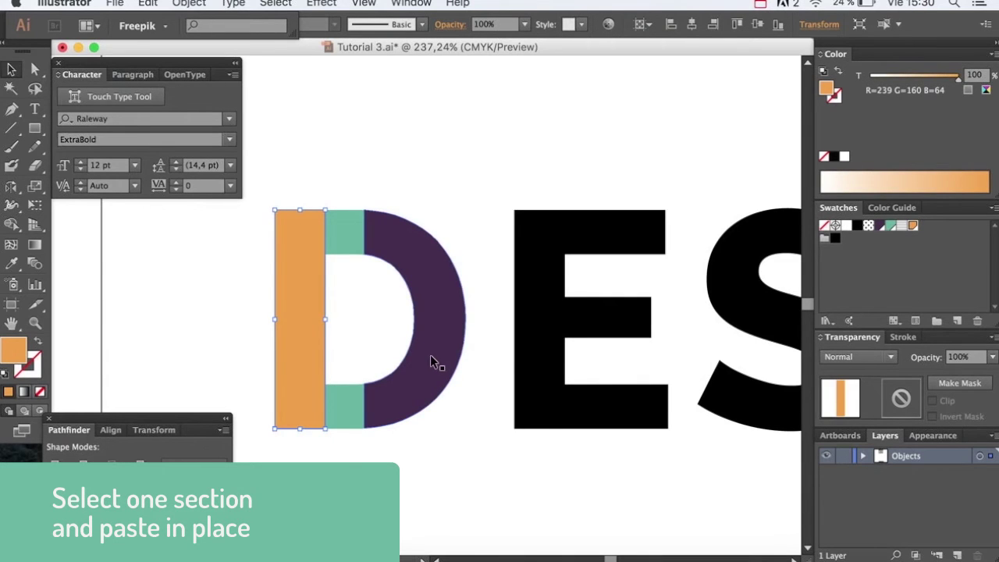
pyautogui.press('super+c')
pyautogui.press('super+f')
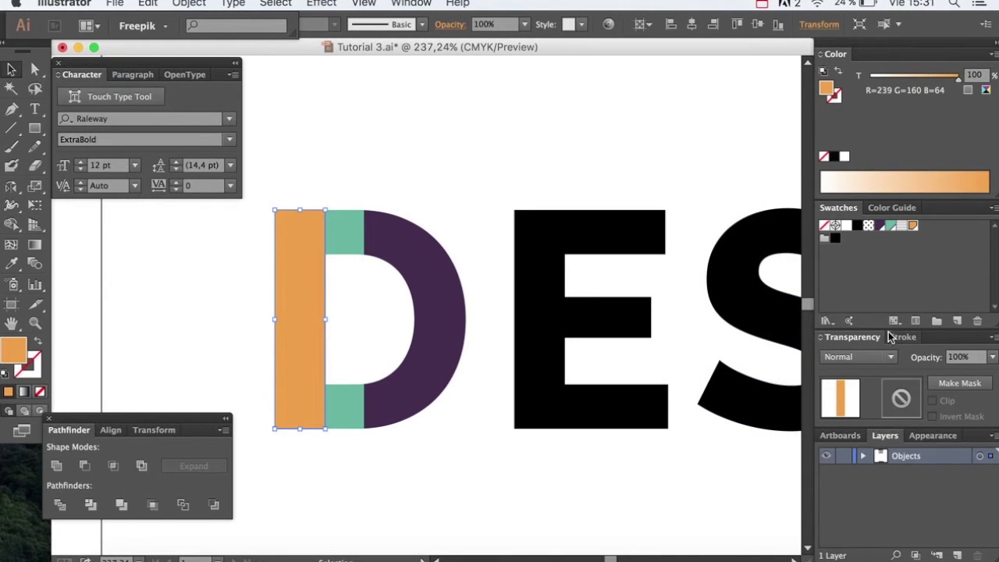
pyautogui.click(826, 320)
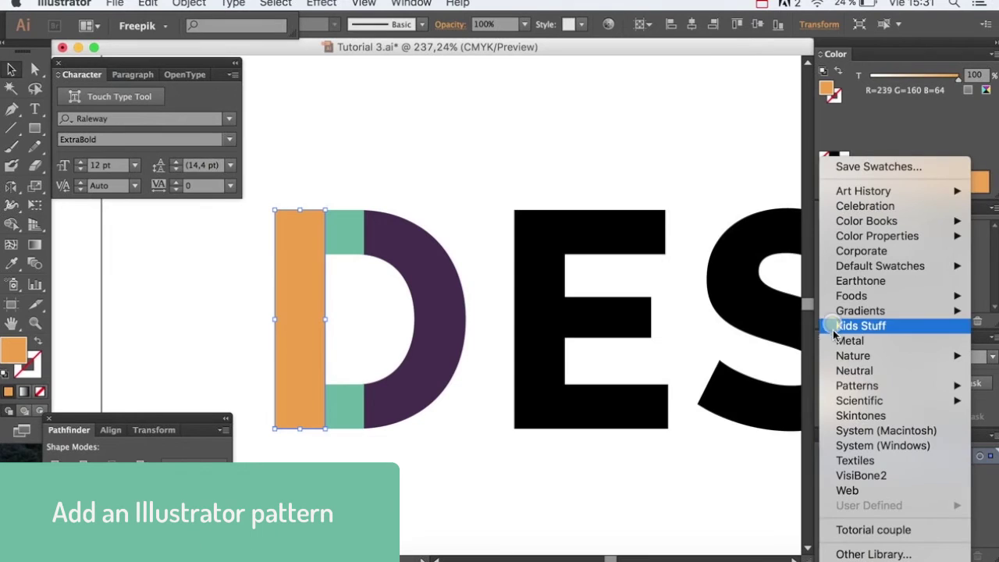
pyautogui.moveTo(857, 386)
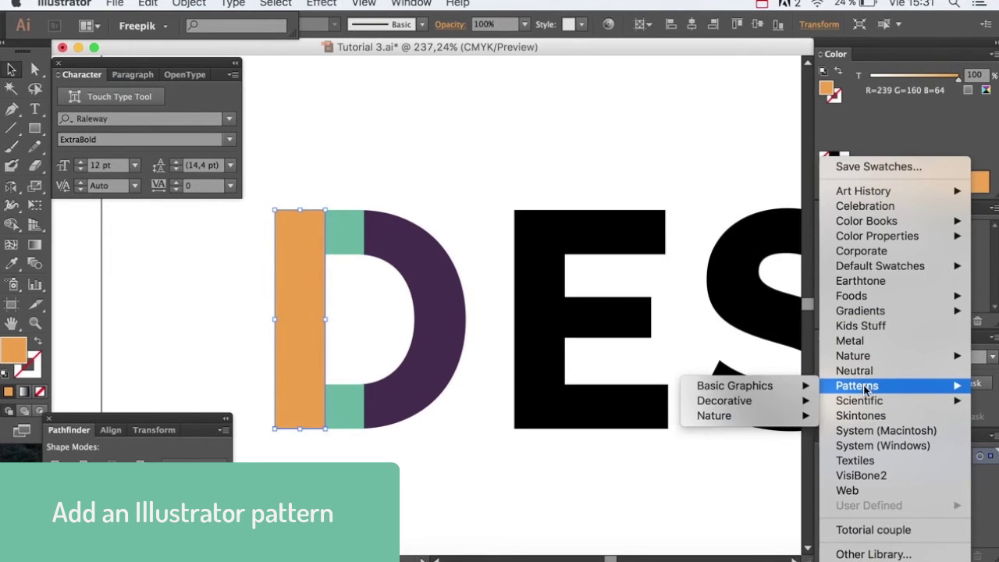
pyautogui.moveTo(734, 385)
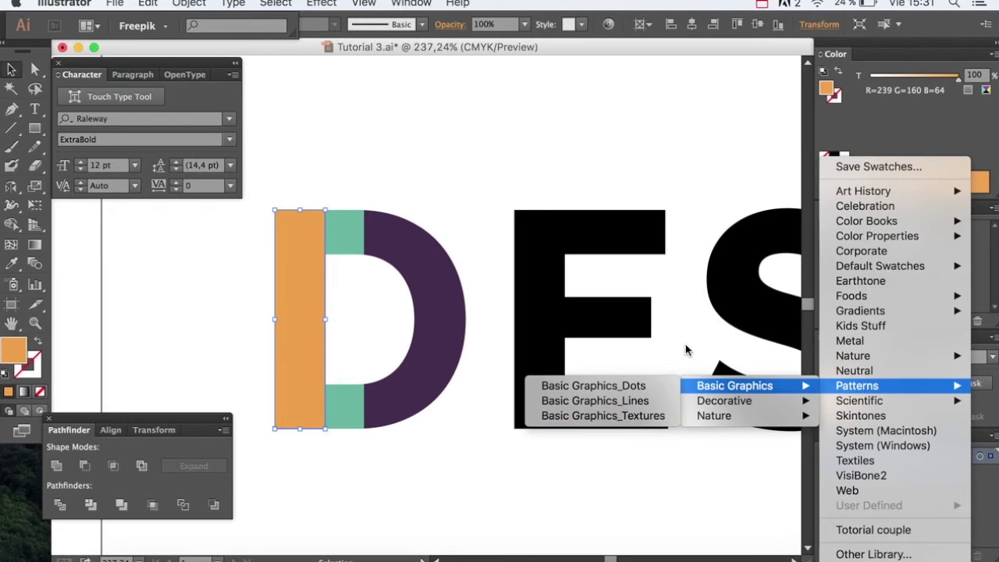
pyautogui.click(687, 338)
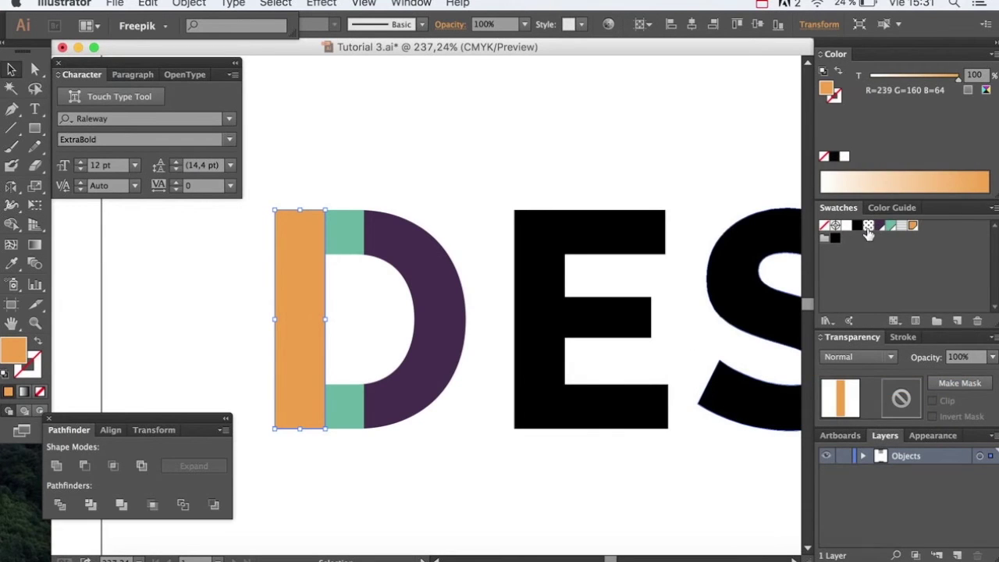
pyautogui.click(901, 227)
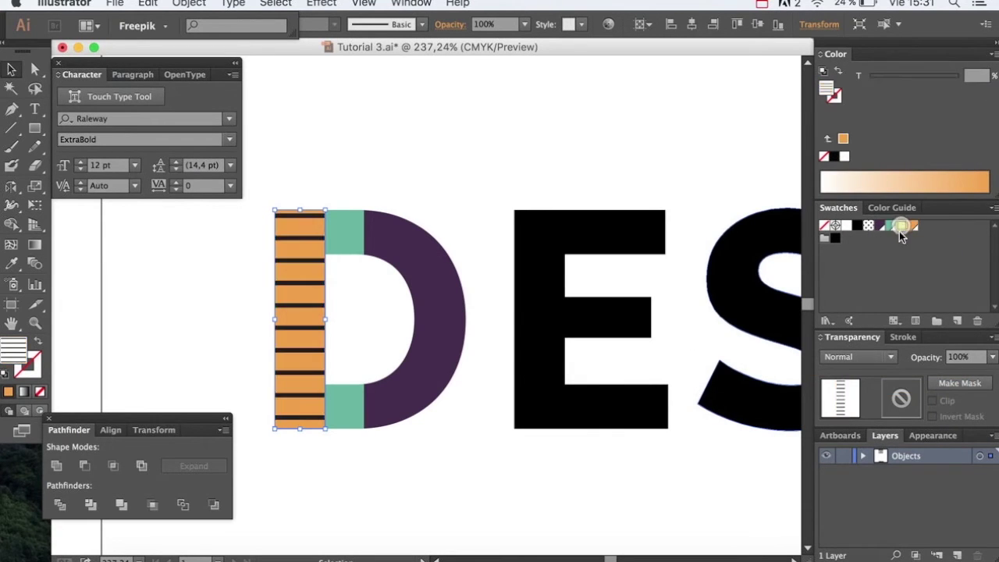
# - Set the striped copy's blending mode to Screen
pyautogui.click(918, 438)
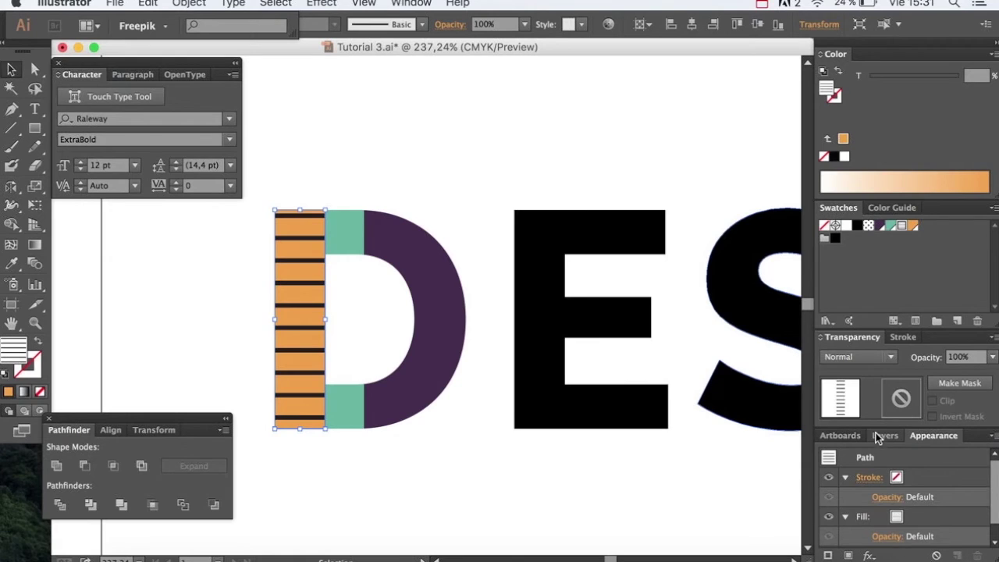
pyautogui.click(889, 358)
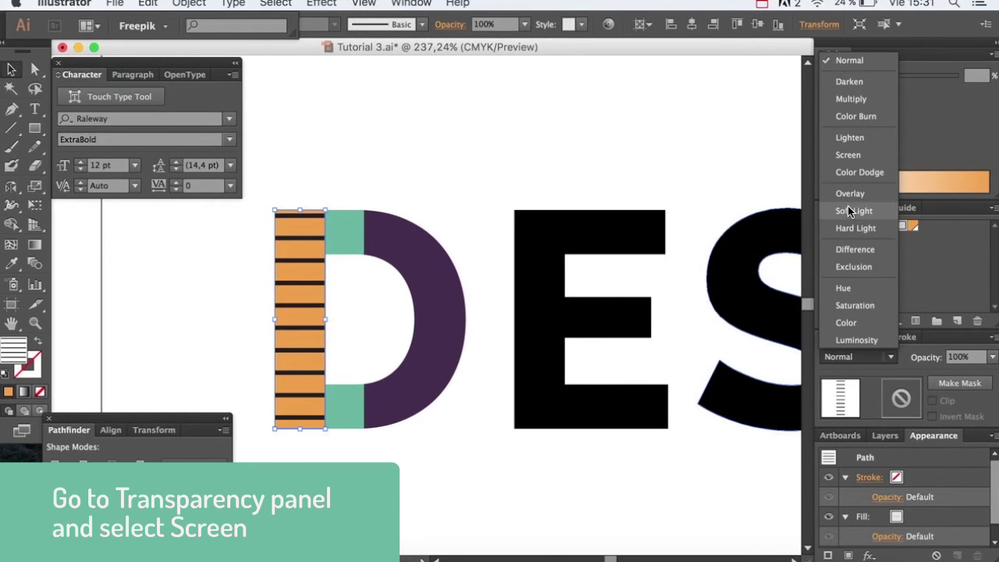
pyautogui.click(855, 156)
pyautogui.click(484, 237)
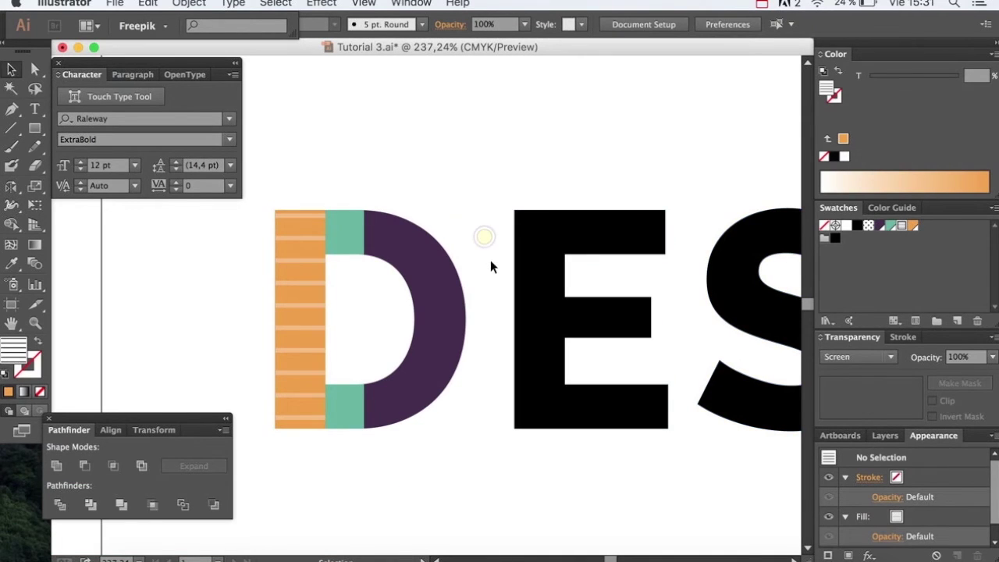
# - Paste a front copy of the D's purple bowl, fill it with dots, and set it to Screen
pyautogui.moveTo(479, 228); pyautogui.dragTo(490, 235)
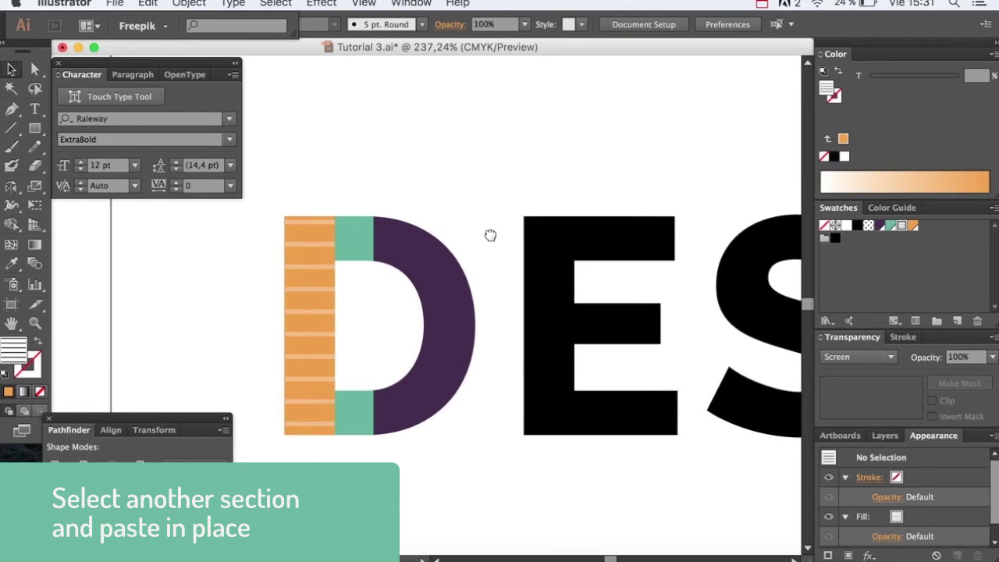
pyautogui.click(441, 284)
pyautogui.press('super+c')
pyautogui.press('super+f')
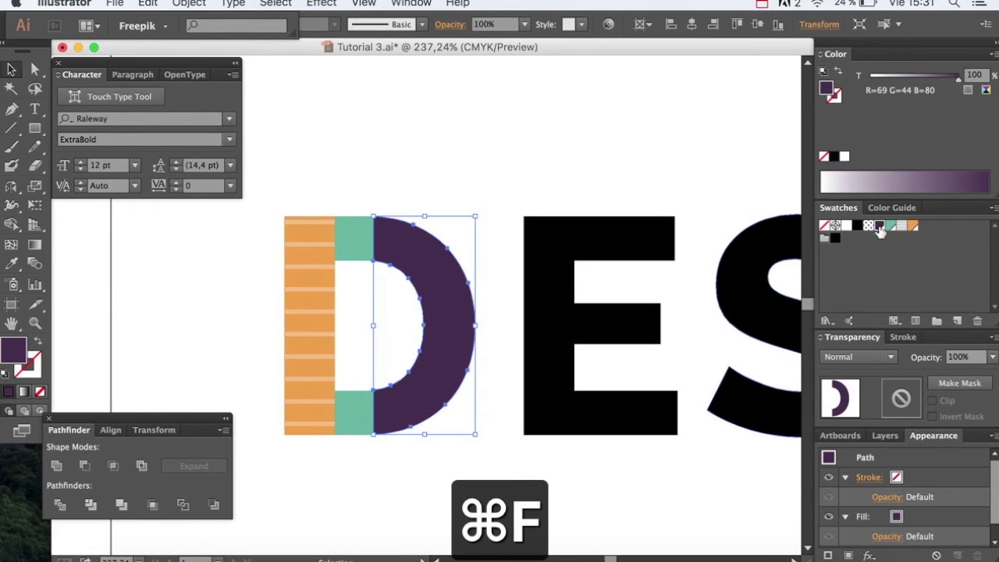
pyautogui.click(869, 228)
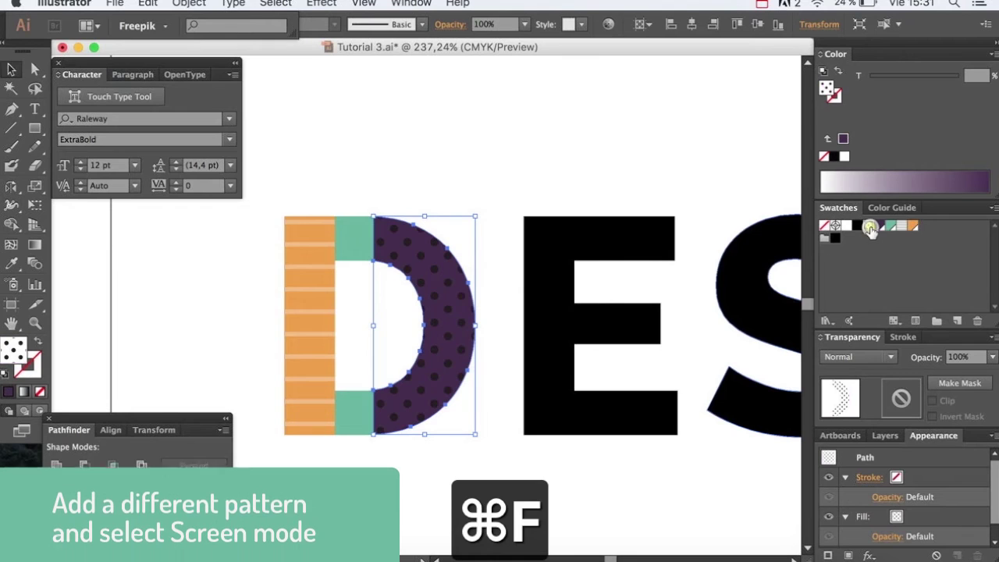
pyautogui.click(871, 360)
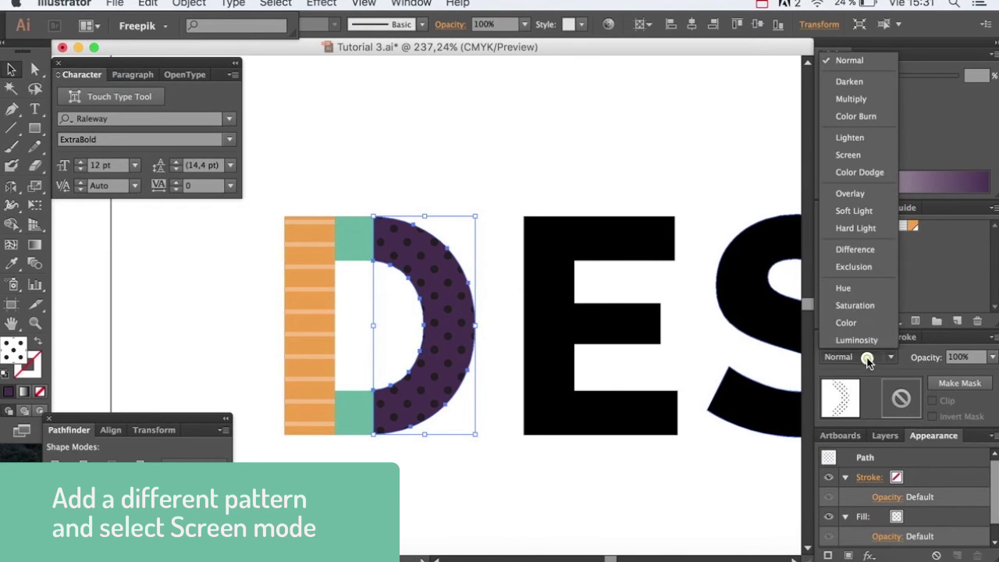
pyautogui.click(849, 156)
pyautogui.click(505, 183)
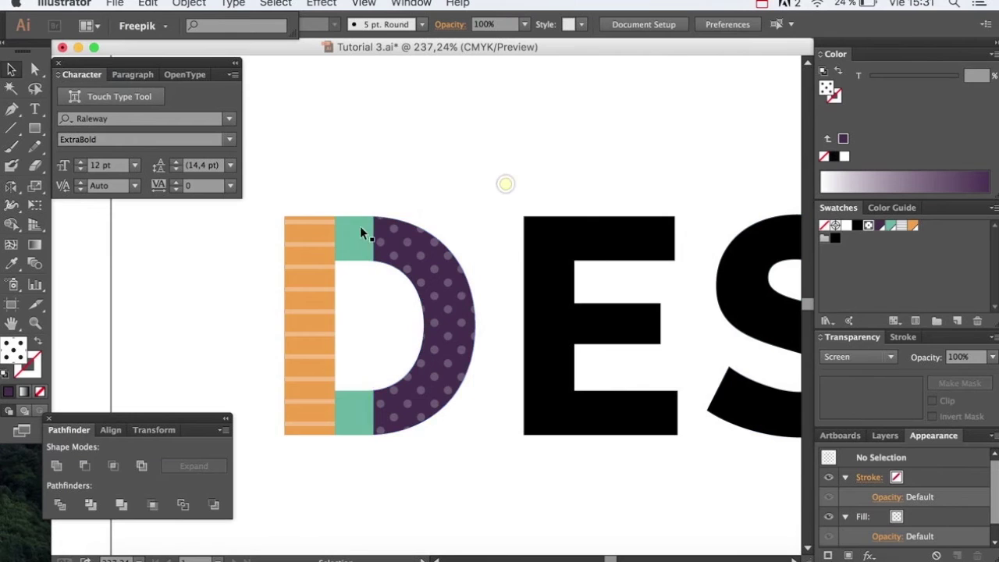
# - Group all pieces of the D and zoom out to show the whole word
pyautogui.moveTo(277, 199); pyautogui.dragTo(458, 461)
pyautogui.press('super+g')
pyautogui.click(463, 445)
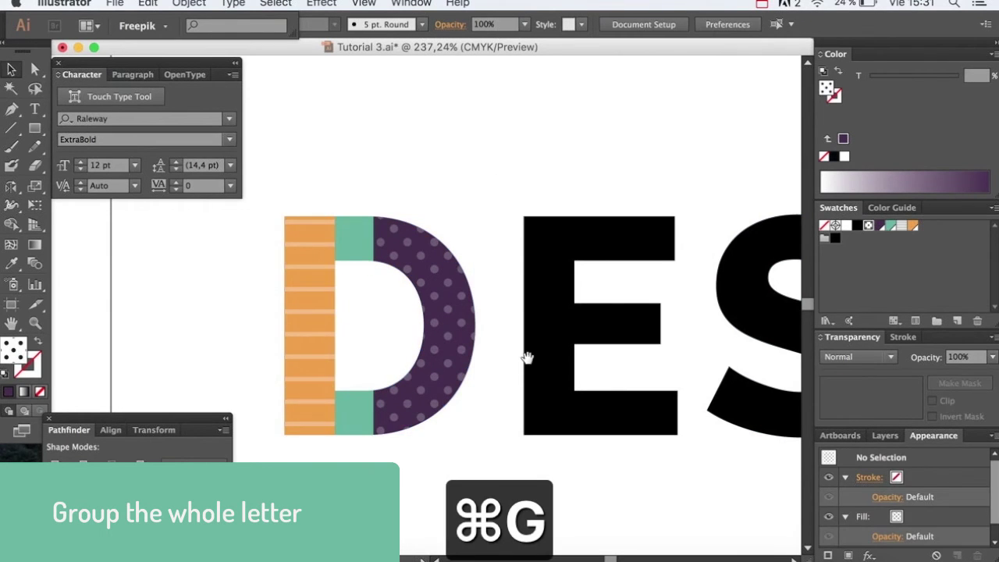
pyautogui.moveTo(526, 357); pyautogui.dragTo(488, 355)
pyautogui.keyDown('alt'); pyautogui.click(531, 284); pyautogui.keyUp('alt')
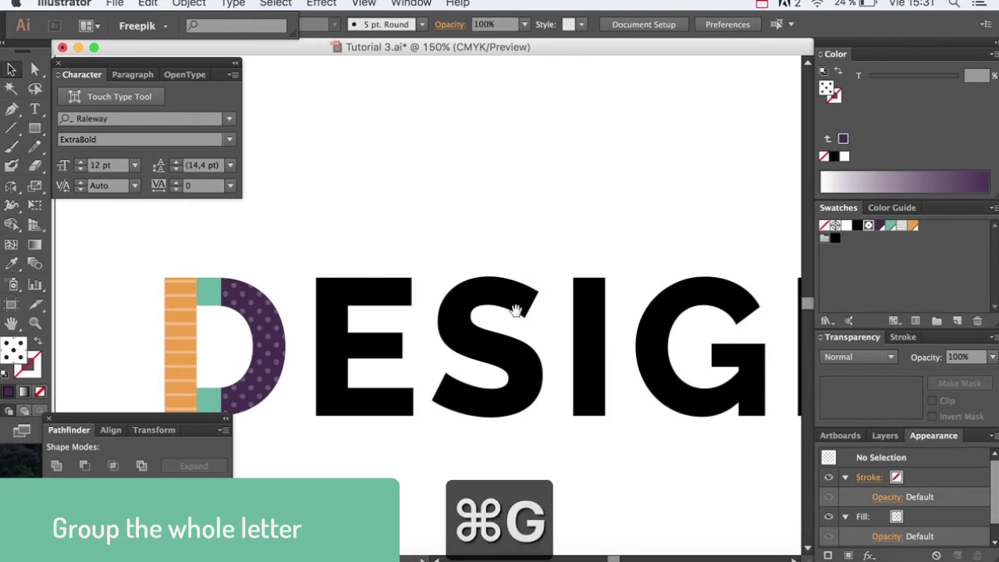
pyautogui.keyDown('alt'); pyautogui.click(500, 313); pyautogui.keyUp('alt')
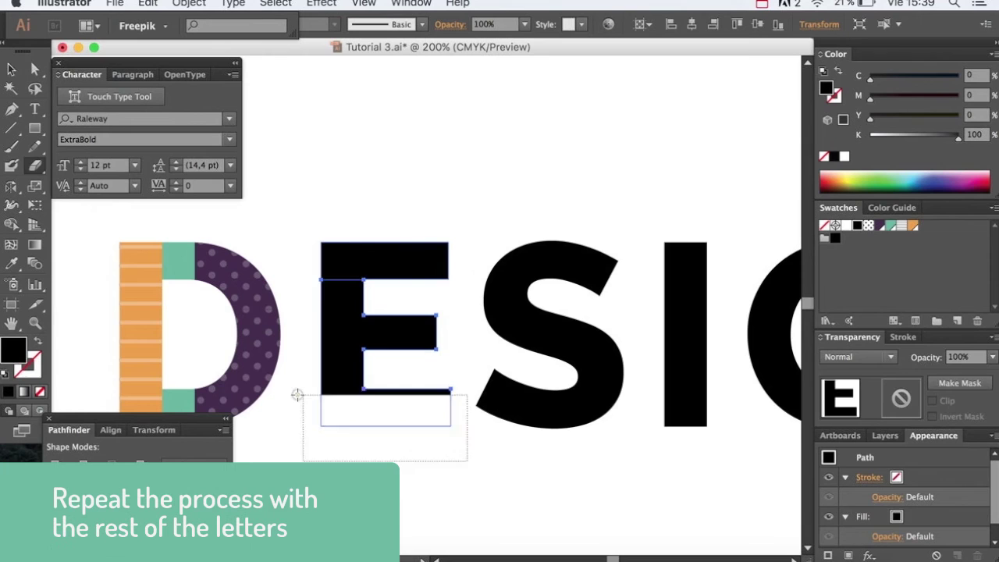
# - Add a Screen-blended pattern copy over the E's orange middle piece
pyautogui.press('super+f')
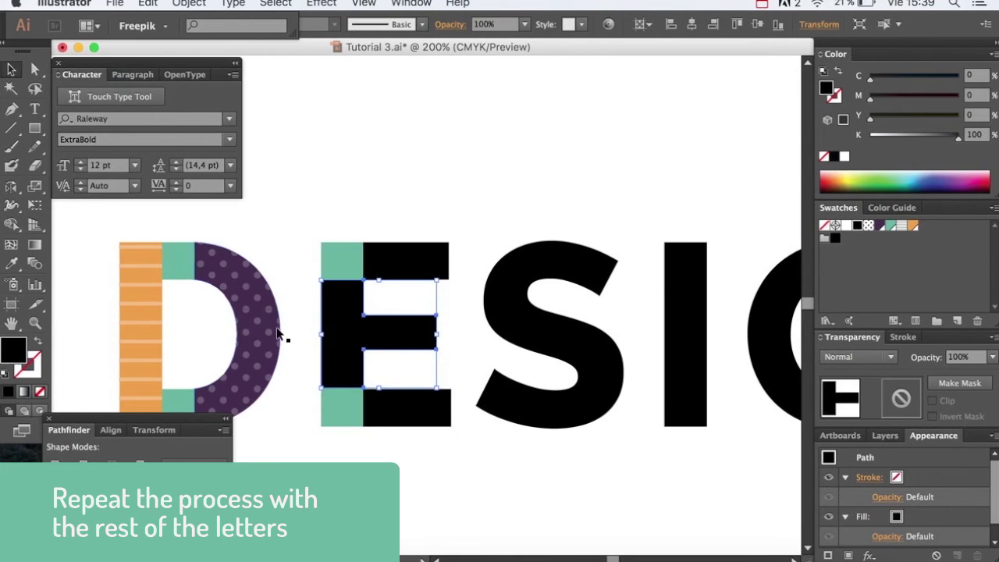
pyautogui.doubleClick(363, 335)
pyautogui.press('super+f')
pyautogui.click(889, 357)
pyautogui.click(859, 152)
pyautogui.click(471, 212)
pyautogui.press('super+z')
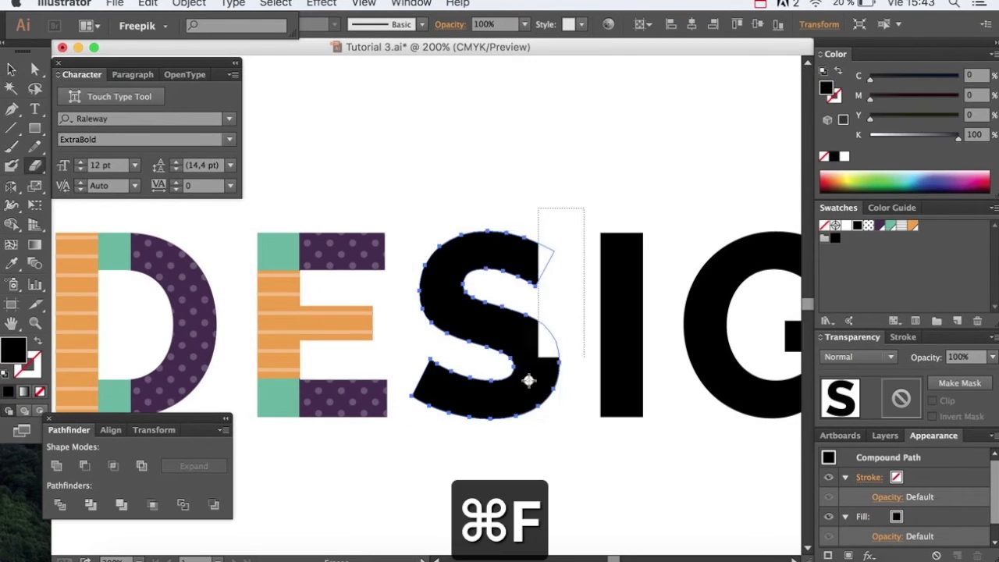
# - Colour the S's top piece purple, add a Screen striped copy on its orange piece, and copy the I
pyautogui.press('super+f')
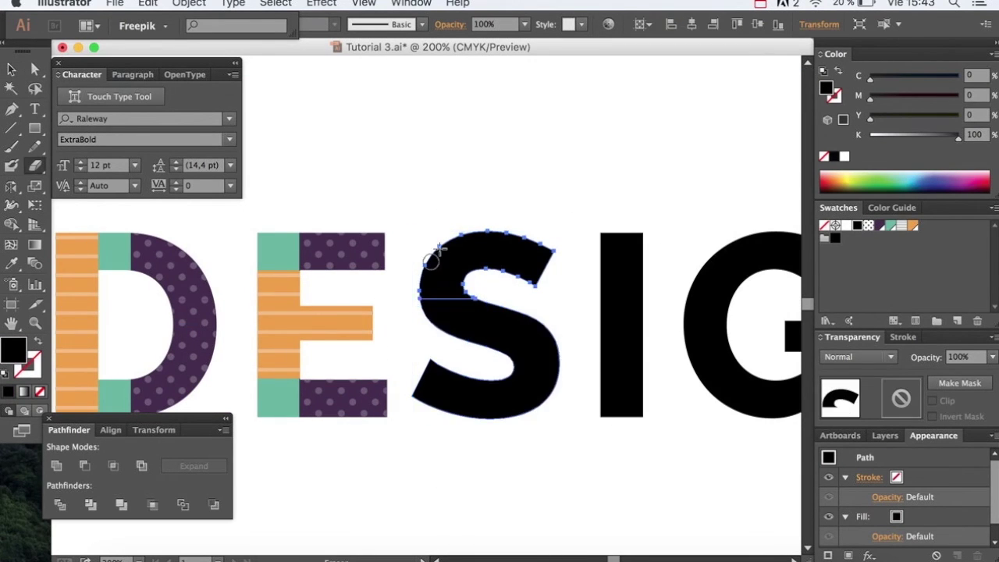
pyautogui.click(452, 267)
pyautogui.click(515, 257)
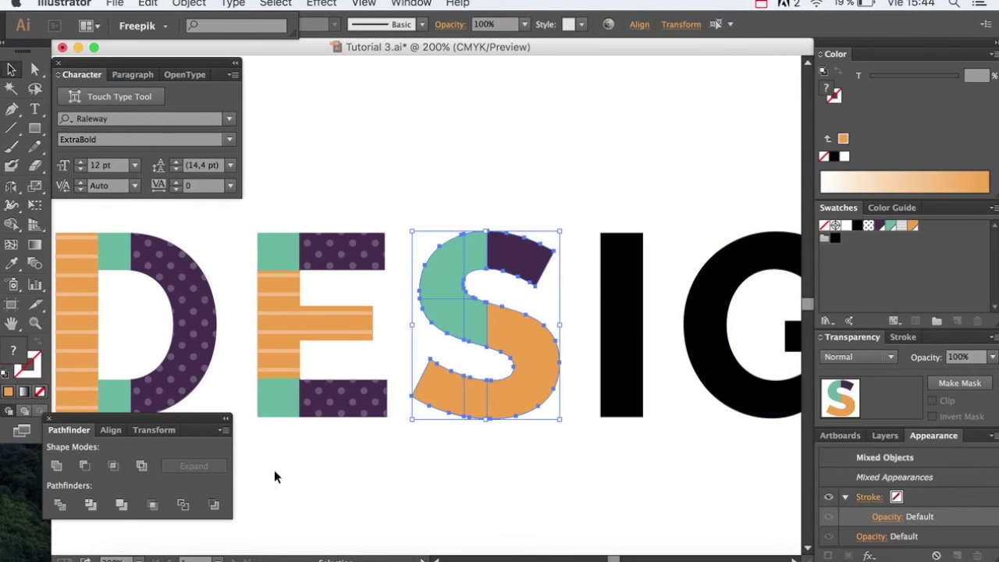
pyautogui.press('super+f')
pyautogui.click(858, 356)
pyautogui.click(858, 151)
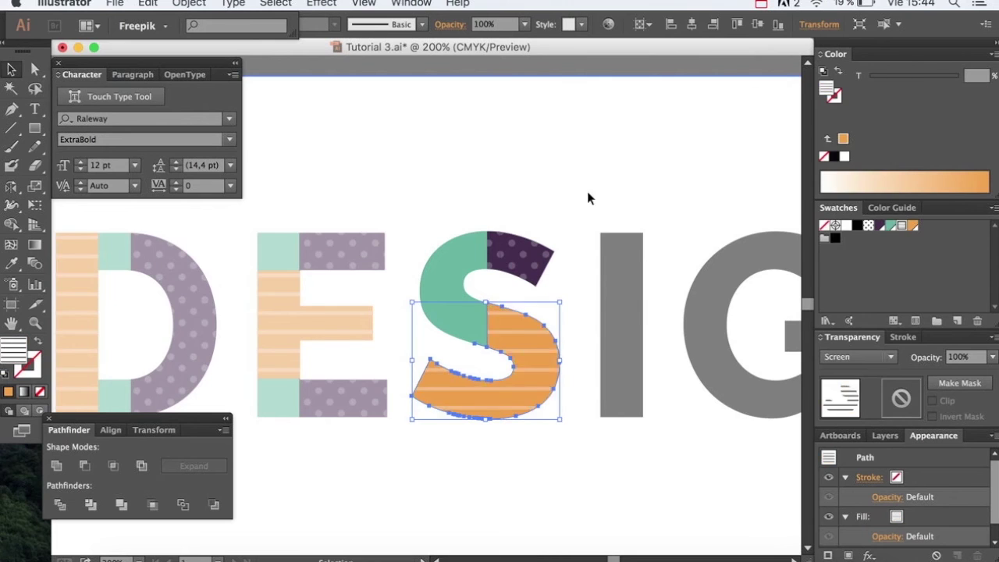
pyautogui.press('super+f')
pyautogui.press('super+f')
# - In Outline view, cut a triangle out of the G's left side with Pathfinder Minus Front
pyautogui.press('super+y')
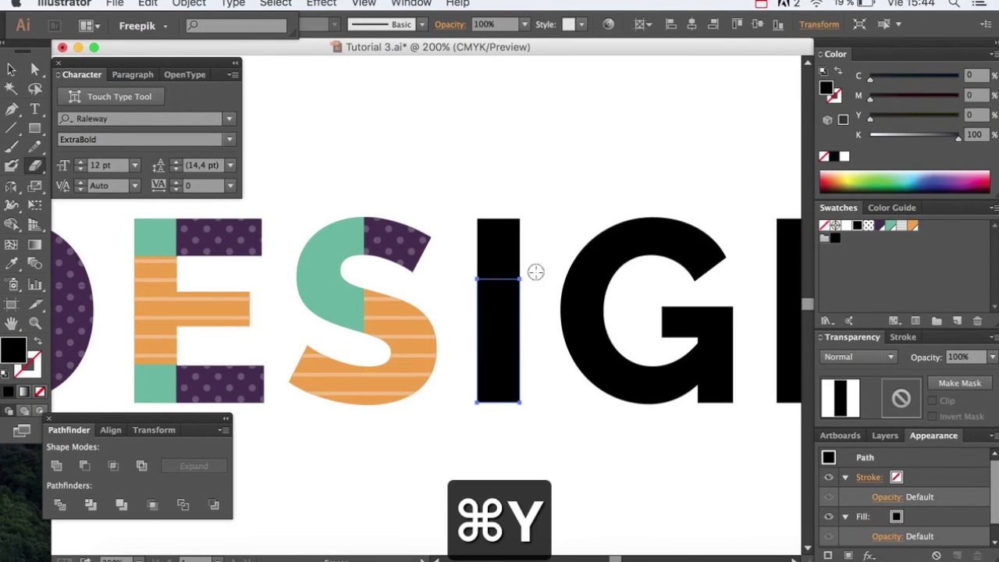
pyautogui.press('super+f')
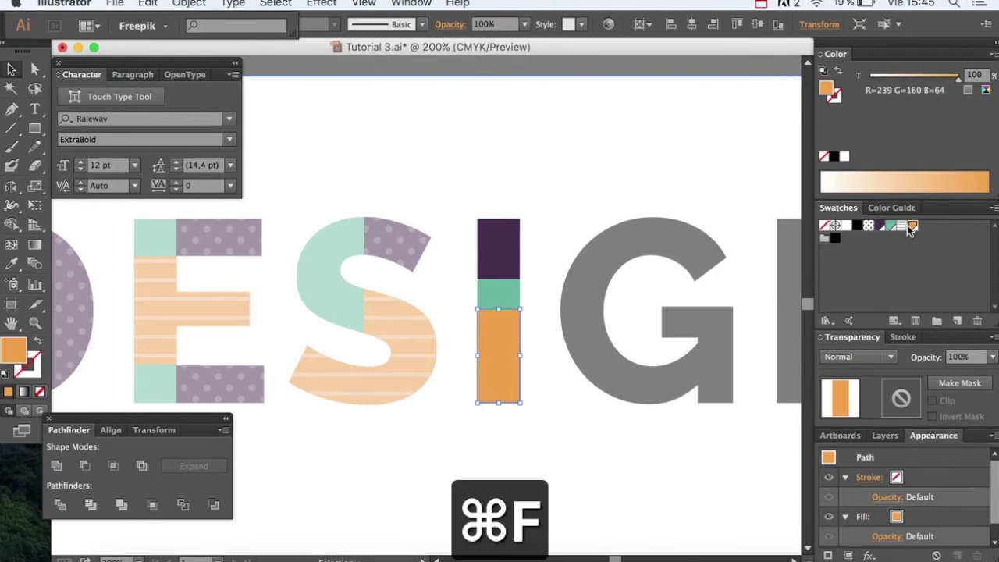
pyautogui.moveTo(34, 129); pyautogui.dragTo(93, 129)
pyautogui.moveTo(468, 284); pyautogui.dragTo(519, 274)
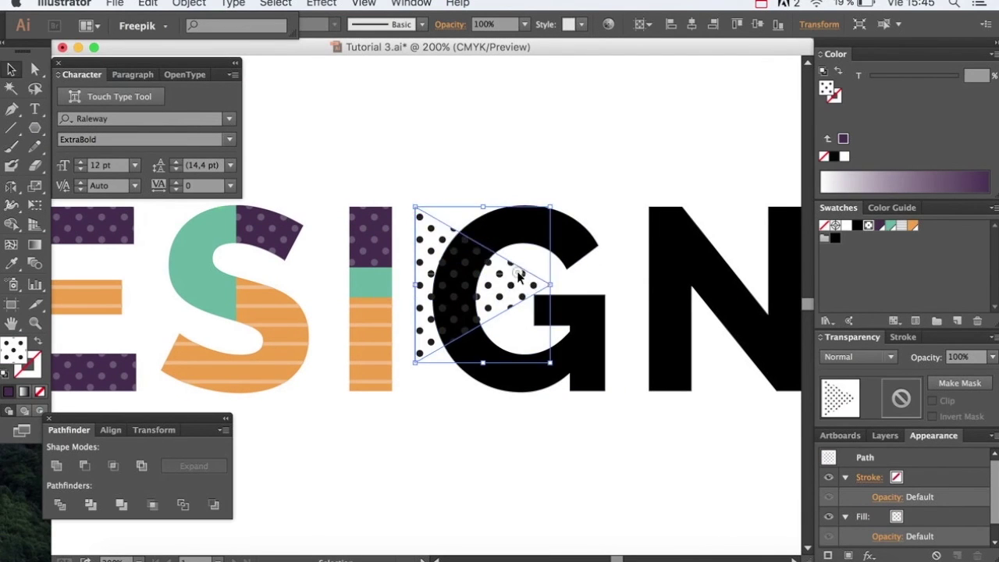
pyautogui.keyDown('shift'); pyautogui.click(577, 234); pyautogui.keyUp('shift')
pyautogui.click(114, 465)
# - Colour the G's left wedge teal, lower piece orange and top piece purple
pyautogui.press('super+f')
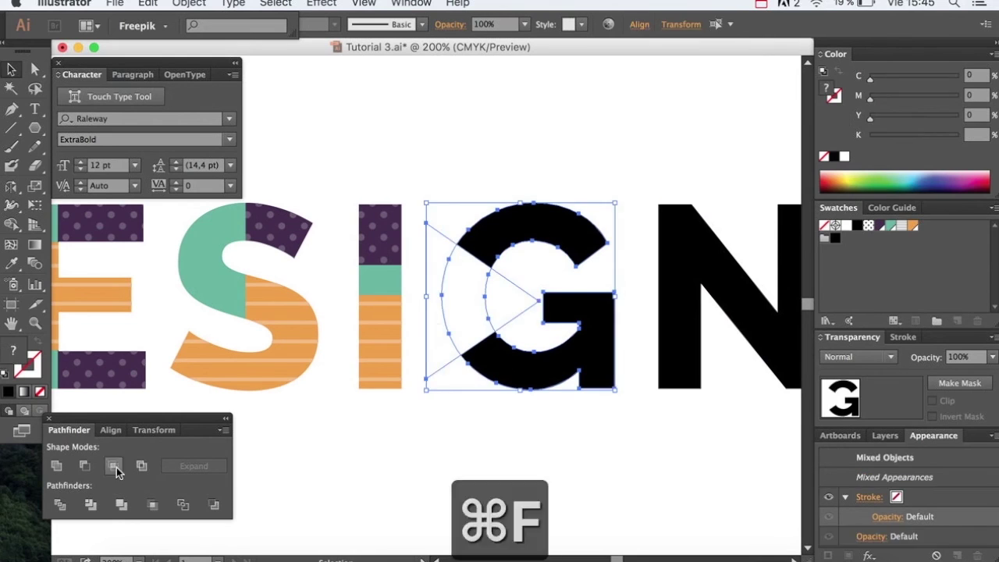
pyautogui.click(886, 226)
pyautogui.click(593, 375)
pyautogui.doubleClick(547, 370)
pyautogui.click(911, 225)
pyautogui.click(571, 223)
# - Paste a front copy of the G's purple top piece and fill it with the dot pattern
pyautogui.press('super+c')
pyautogui.press('super+f')
pyautogui.click(867, 225)
pyautogui.click(565, 268)
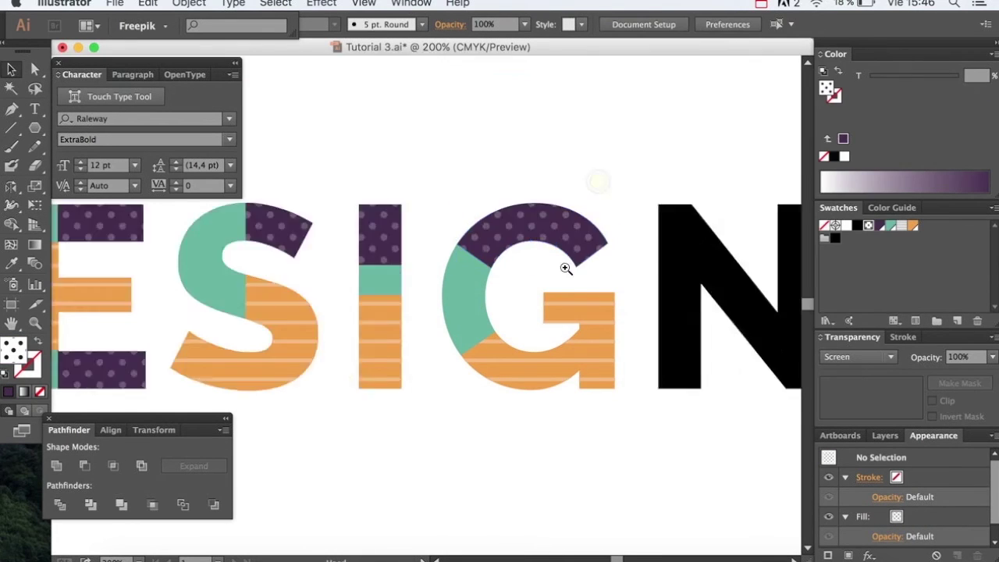
pyautogui.scroll(5, 565, 268)
# - Switch to Outline view and layer an offset copy over the N
pyautogui.press('super+y')
pyautogui.moveTo(669, 314)
pyautogui.mouseDown()
pyautogui.moveTo(710, 371)
pyautogui.moveTo(397, 419)
pyautogui.mouseUp()
pyautogui.press('super+c')
pyautogui.press('super+f')
pyautogui.click(483, 370)
# - Shift the N's diagonal piece, paste an ungrouped copy in front, and fill its right stem with purple dots
pyautogui.press('super+minus')
pyautogui.press('super+y')
pyautogui.moveTo(522, 355); pyautogui.dragTo(508, 383)
pyautogui.click(507, 380)
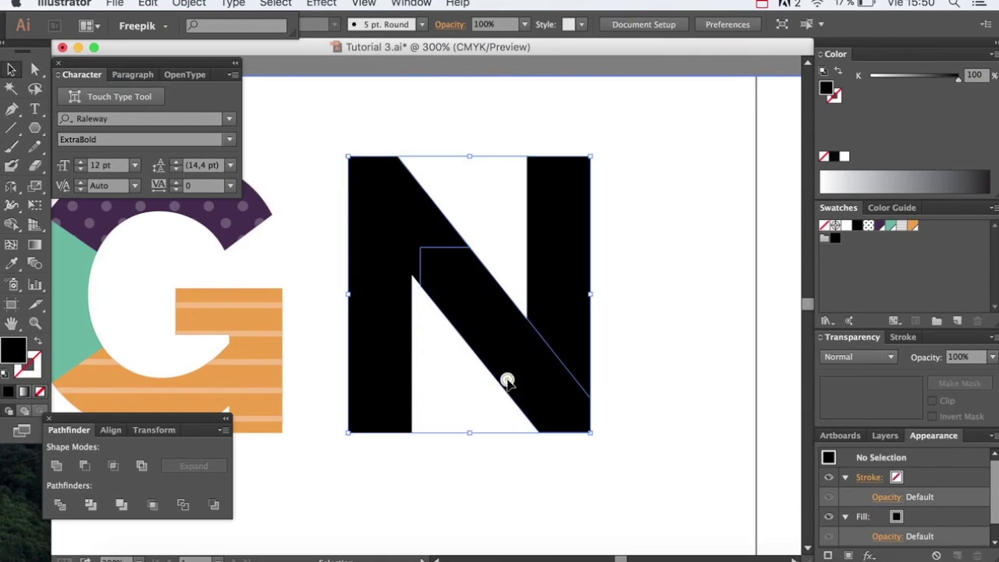
pyautogui.press('super+f')
pyautogui.press('super+shift+g')
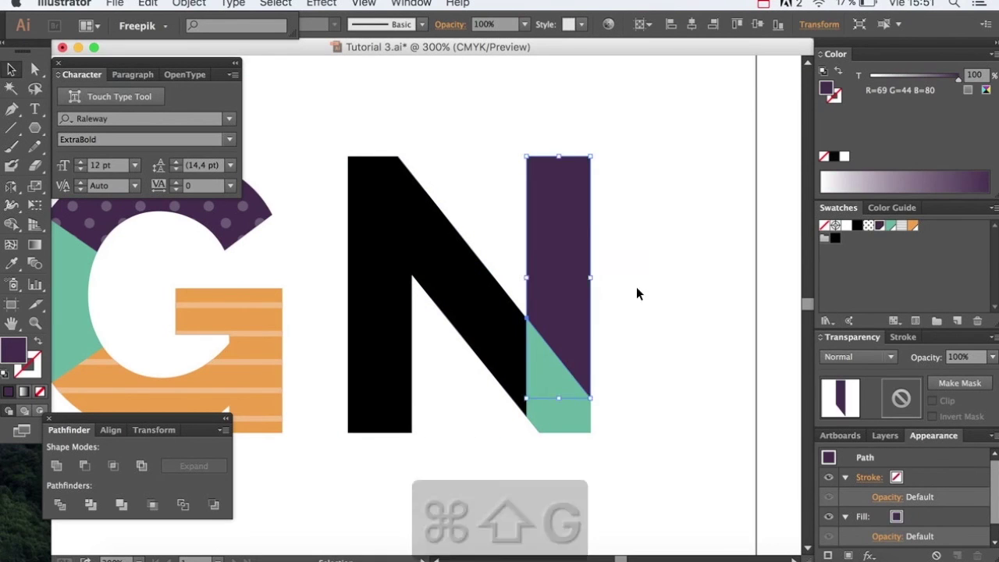
pyautogui.click(868, 226)
# - Send the black N behind, colour the N body orange, and set a striped copy to Screen
pyautogui.moveTo(437, 257); pyautogui.dragTo(452, 307)
pyautogui.press('super+z')
pyautogui.press('super+shift+9')
pyautogui.click(463, 327)
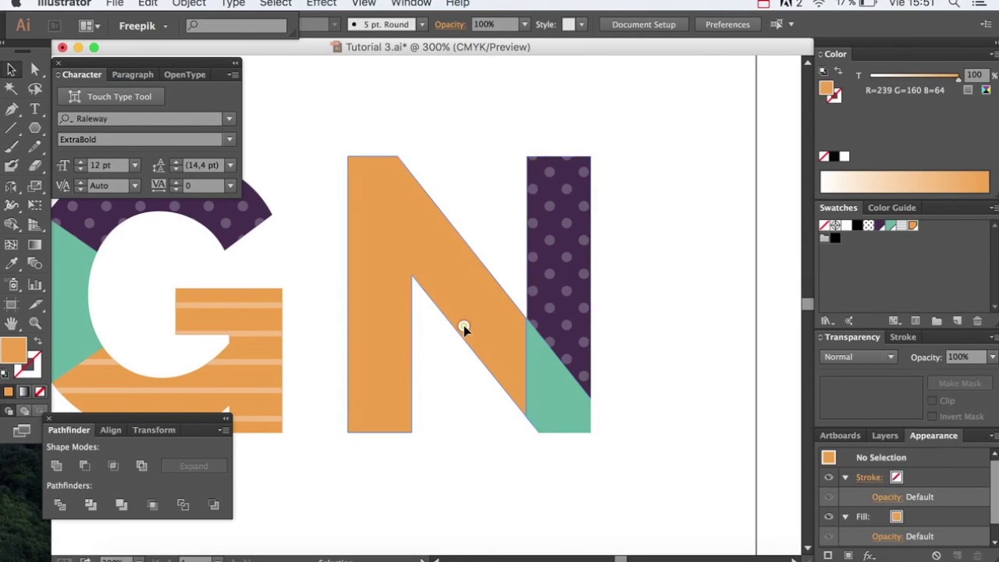
pyautogui.press('super+f')
pyautogui.click(648, 357)
pyautogui.press('super+1')
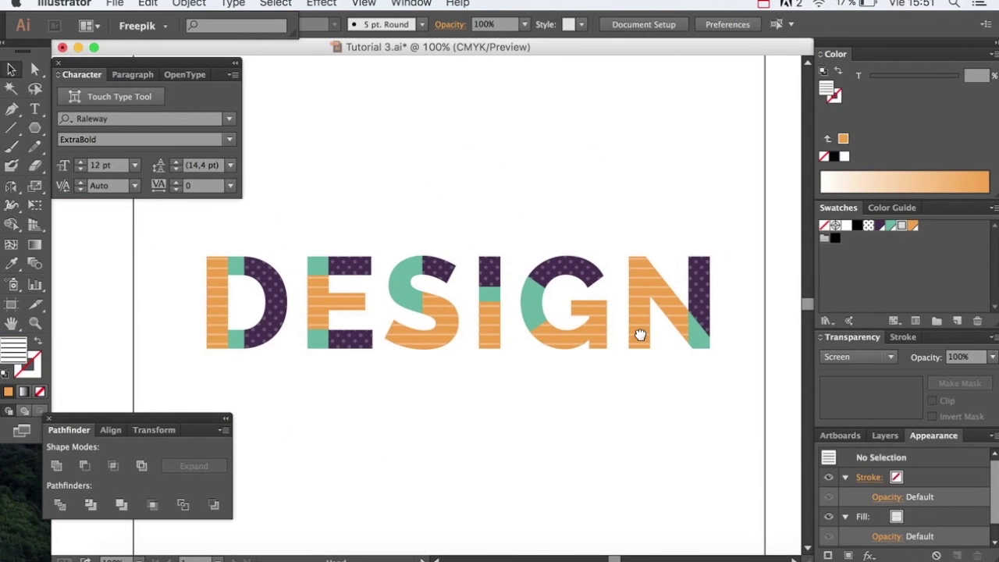